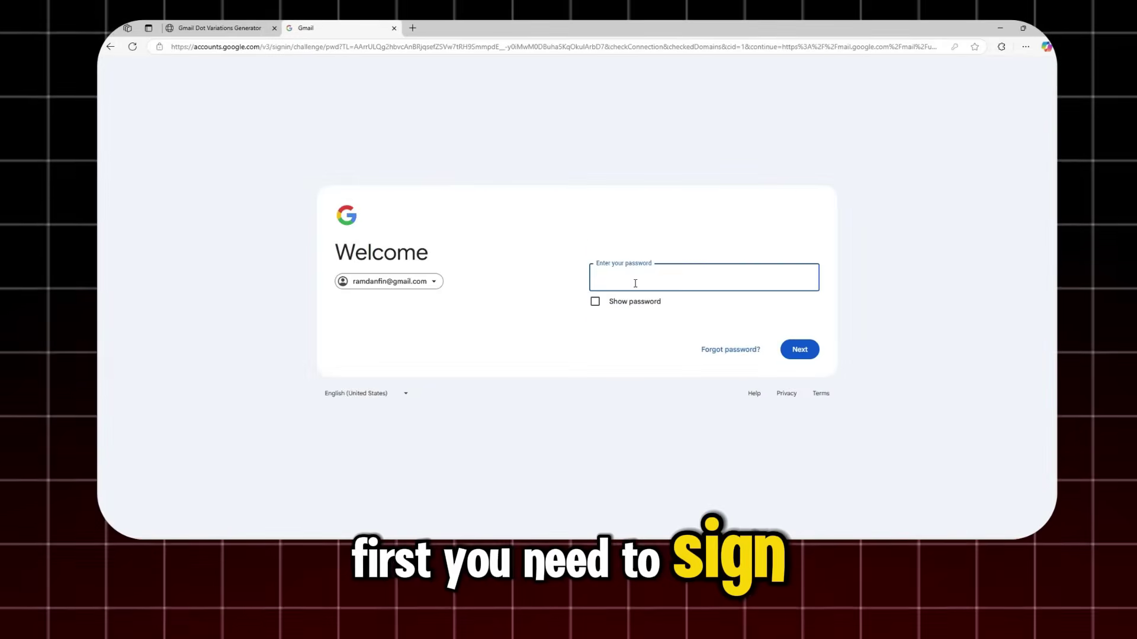
Sign in to Gmail by submitting the account password, decline switching to Chrome, and open the Google account details
{"action": "left_click", "coordinate": [809, 355]}
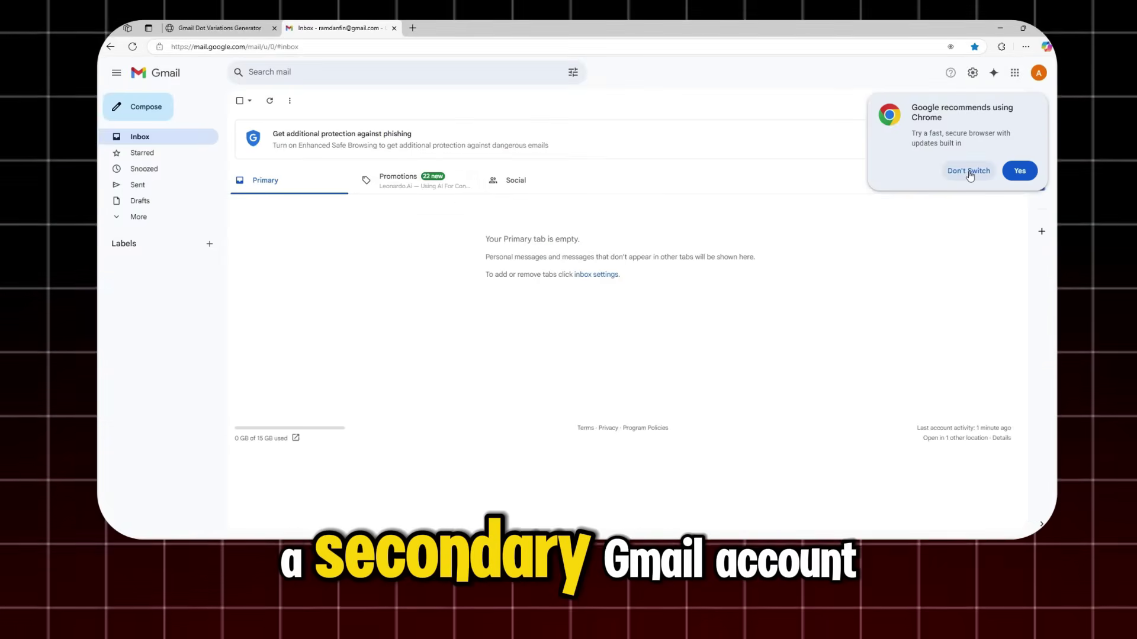
{"action": "left_click", "coordinate": [969, 172]}
{"action": "left_click", "coordinate": [1039, 73]}
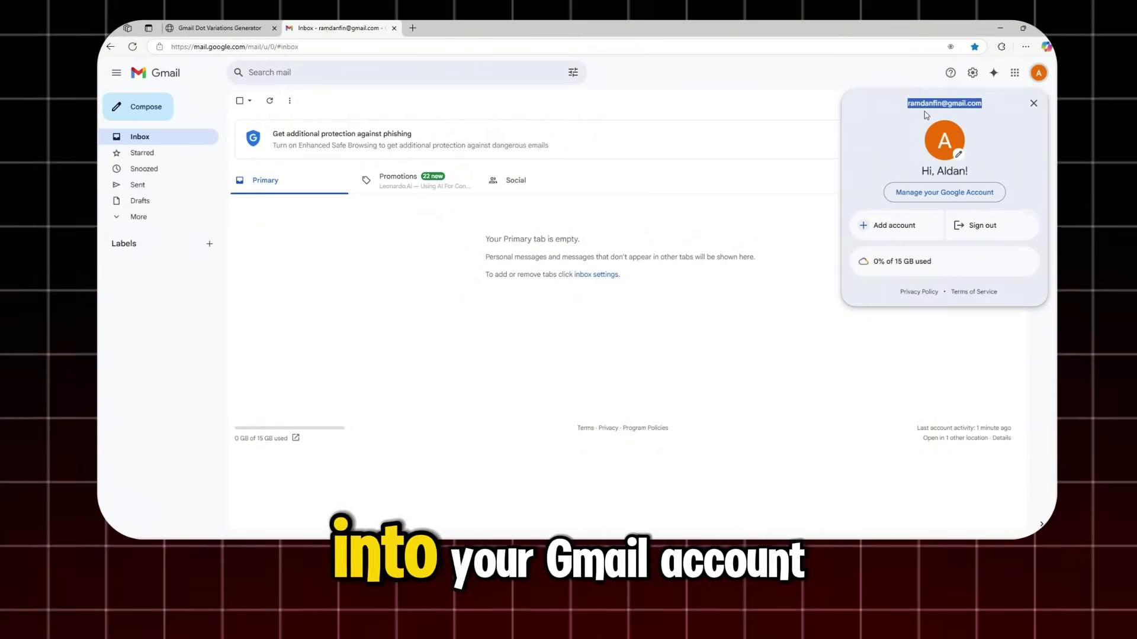
Generate dot variations of the signed-in Gmail address with the Gmail Dot Variations Generator
{"action": "left_click", "coordinate": [249, 26]}
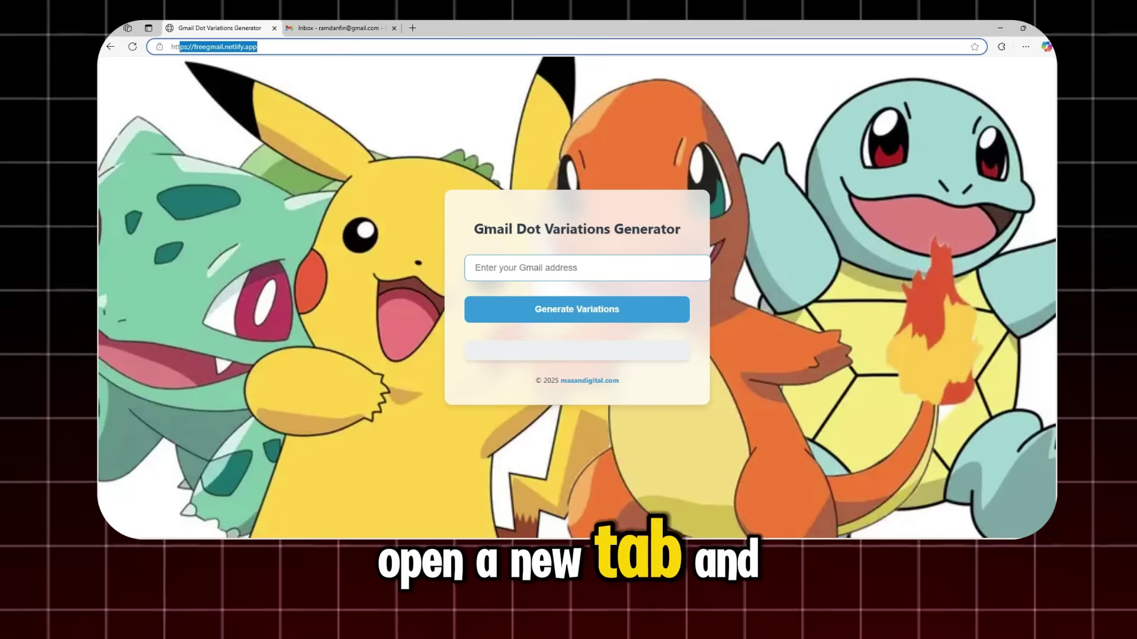
{"action": "left_click", "coordinate": [556, 276]}
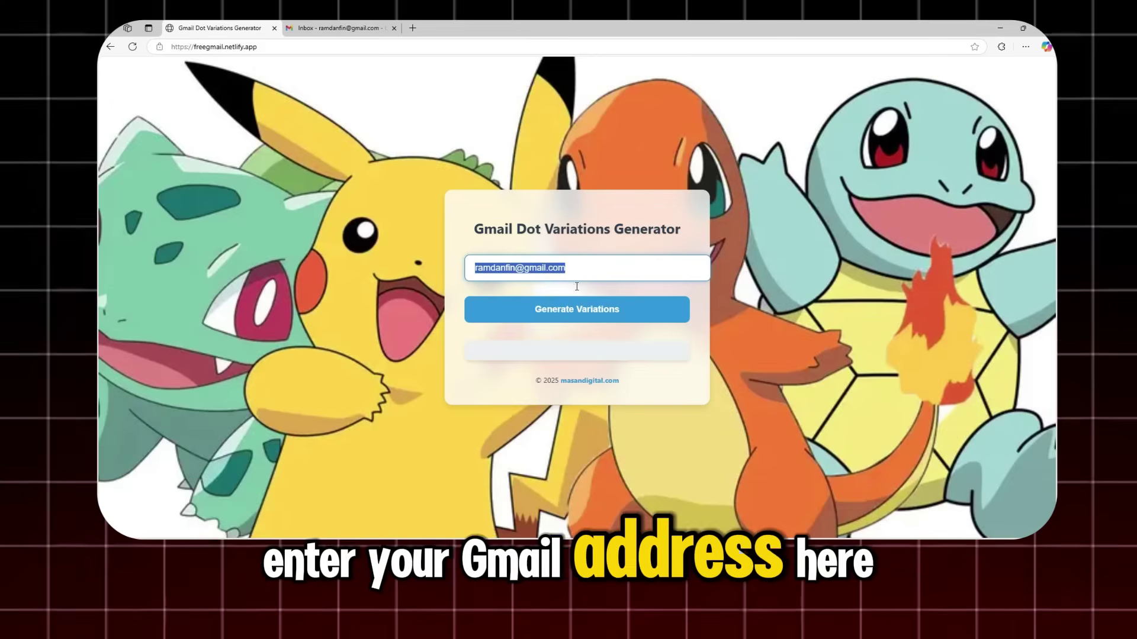
{"action": "left_click", "coordinate": [584, 314]}
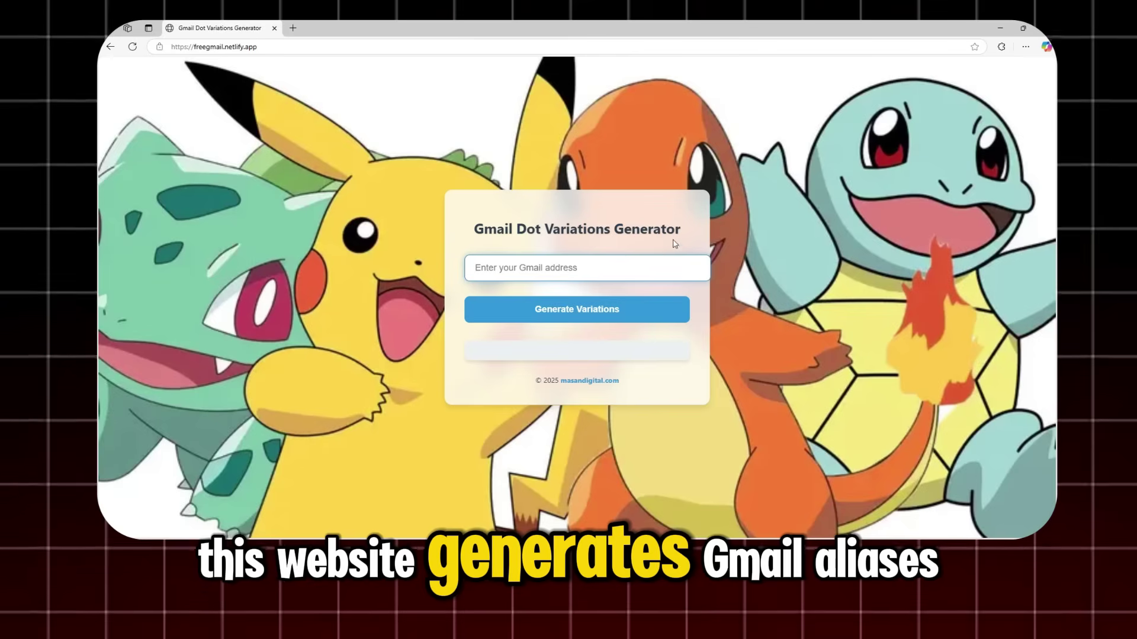
Generate dot variations for two other Gmail addresses and look through the lists of aliases
{"action": "left_click", "coordinate": [570, 310]}
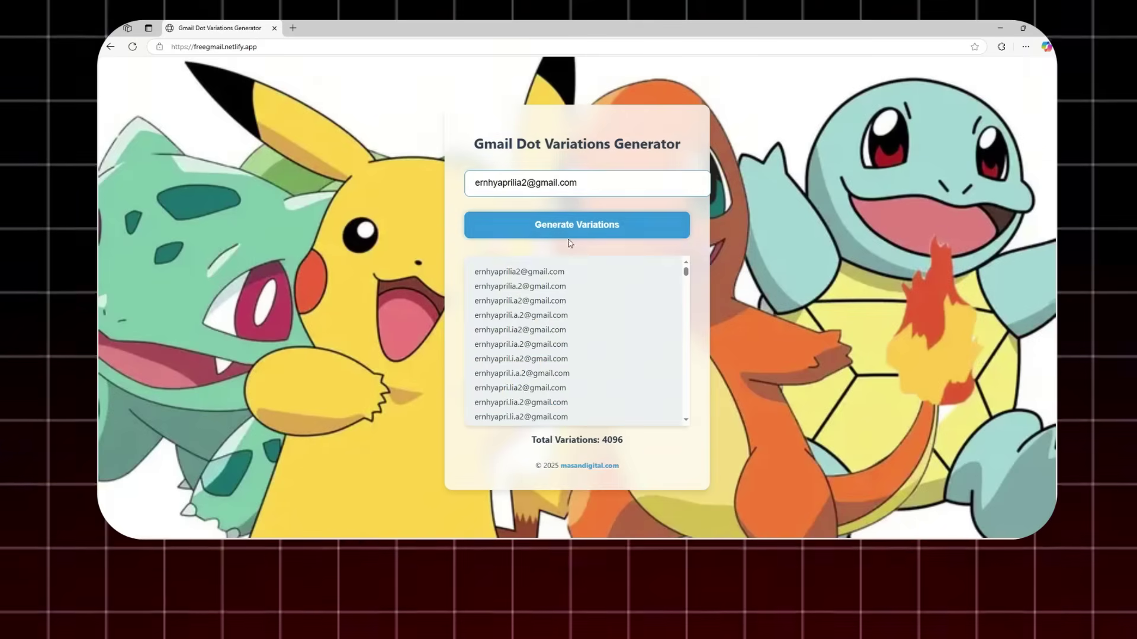
{"action": "left_click_drag", "start_coordinate": [685, 272], "coordinate": [684, 329]}
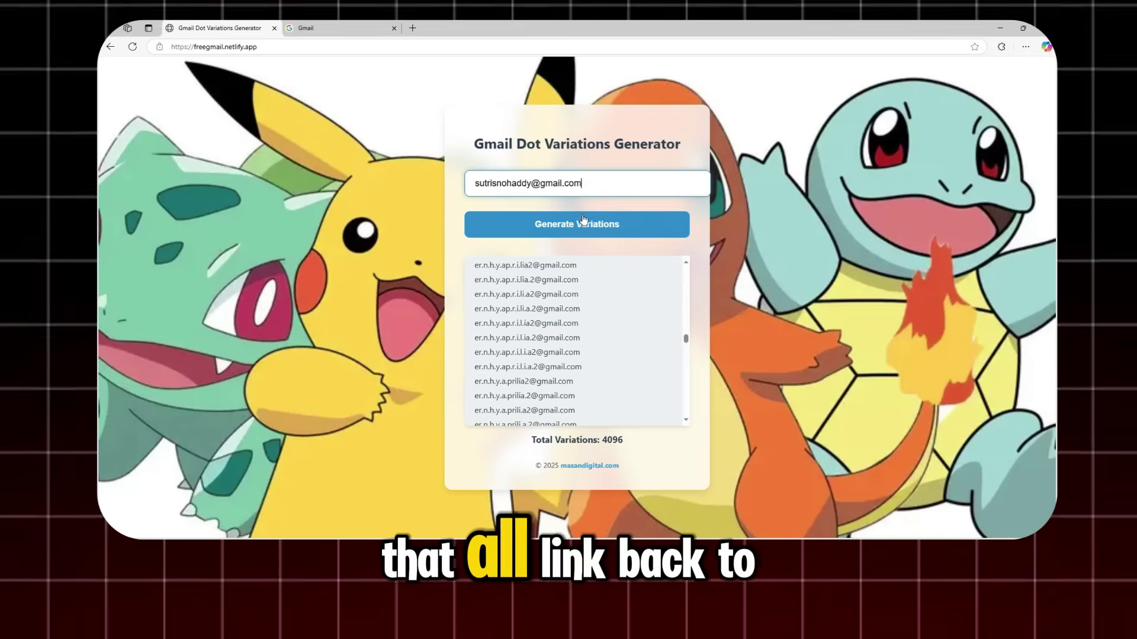
{"action": "left_click", "coordinate": [576, 225]}
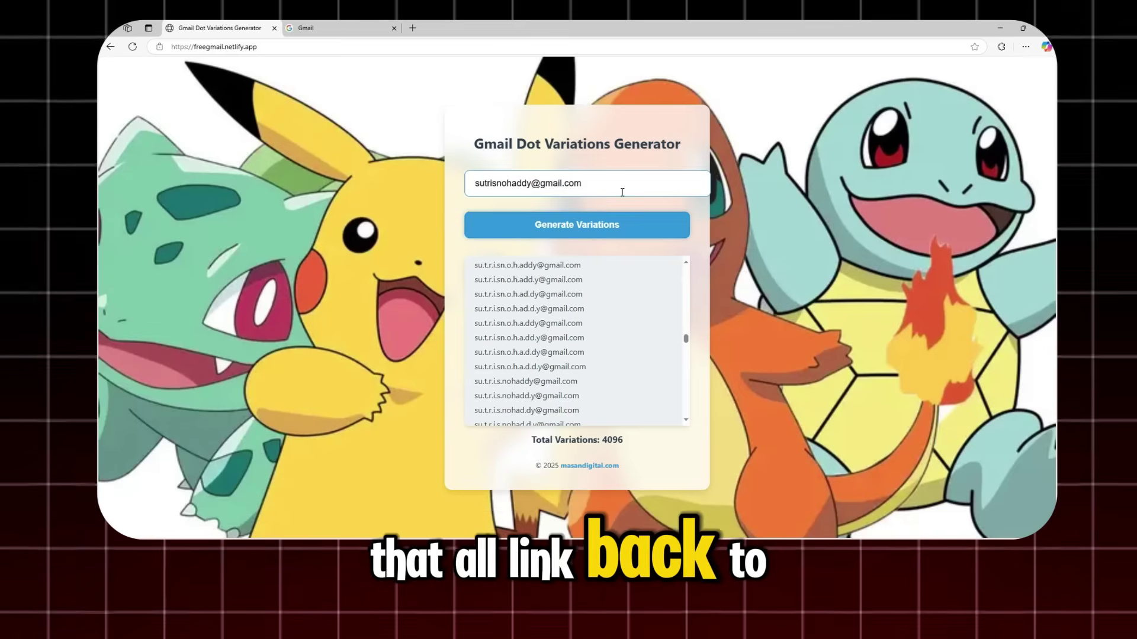
{"action": "left_click_drag", "start_coordinate": [687, 343], "coordinate": [664, 387]}
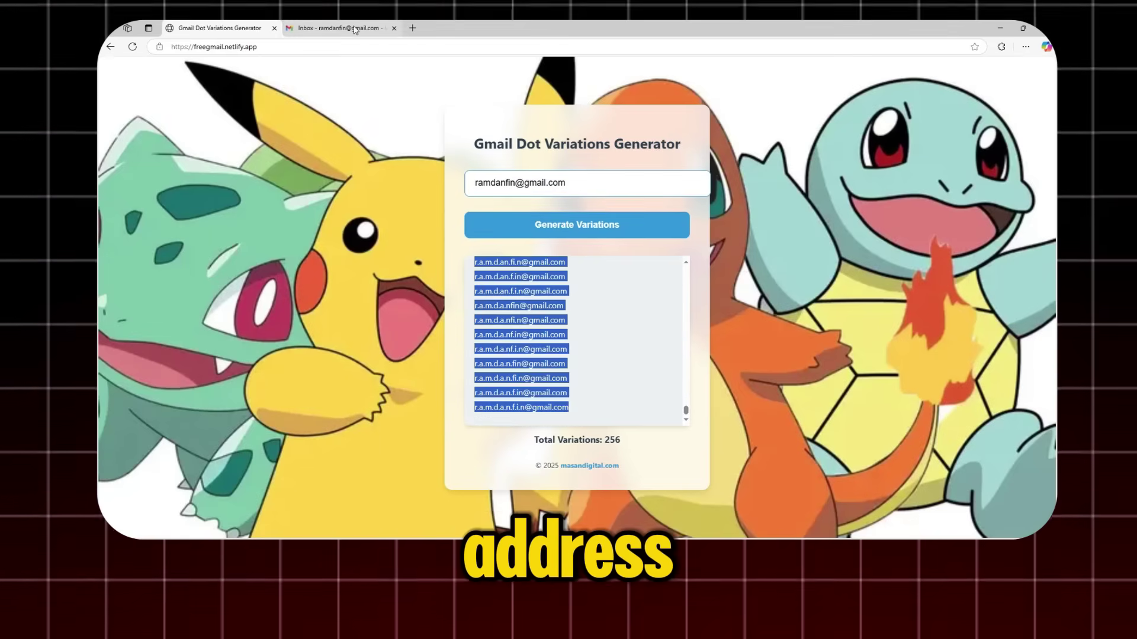
Open Google Keep from the Gmail inbox and save a new checklist note with the item "Email List"
{"action": "left_click", "coordinate": [354, 30]}
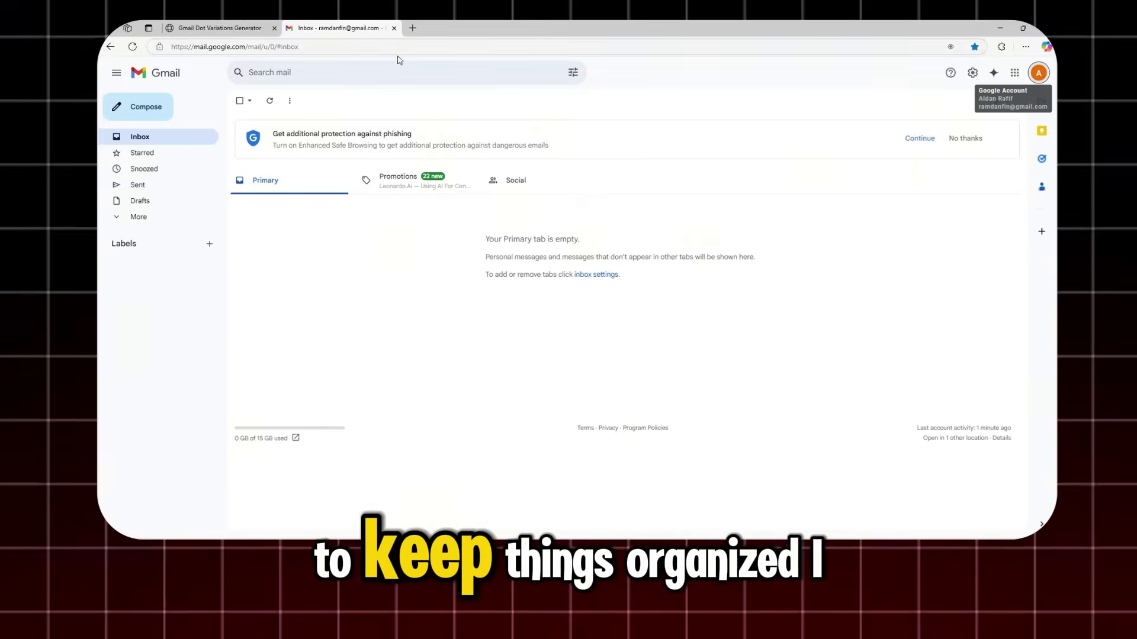
{"action": "left_click", "coordinate": [1015, 72]}
{"action": "scroll", "coordinate": [911, 267], "scroll_direction": "down", "scroll_amount": 3}
{"action": "scroll", "coordinate": [911, 267], "scroll_direction": "down", "scroll_amount": 5}
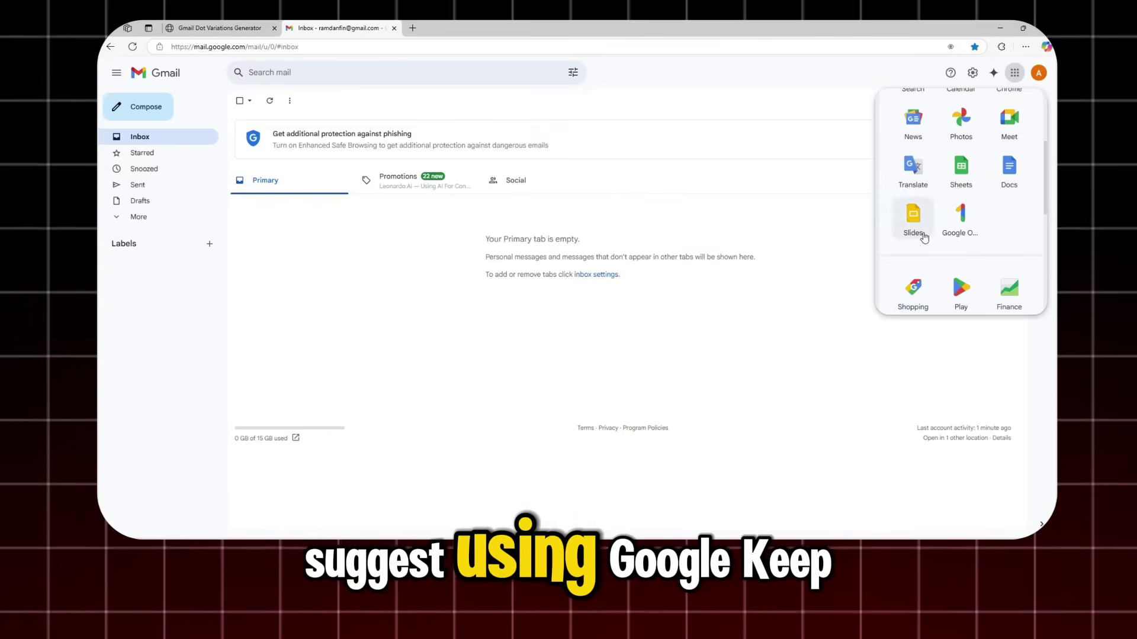
{"action": "left_click", "coordinate": [913, 203]}
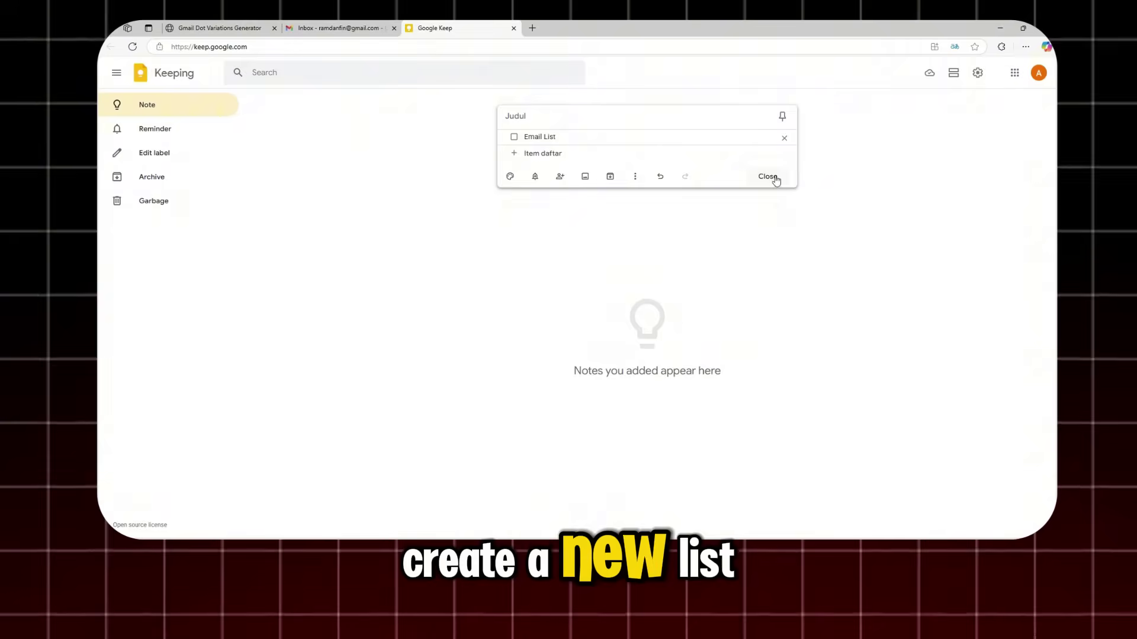
{"action": "left_click", "coordinate": [768, 175]}
Paste all the generated alias addresses as checklist items into the "Email List" note and close it
{"action": "left_click", "coordinate": [321, 161]}
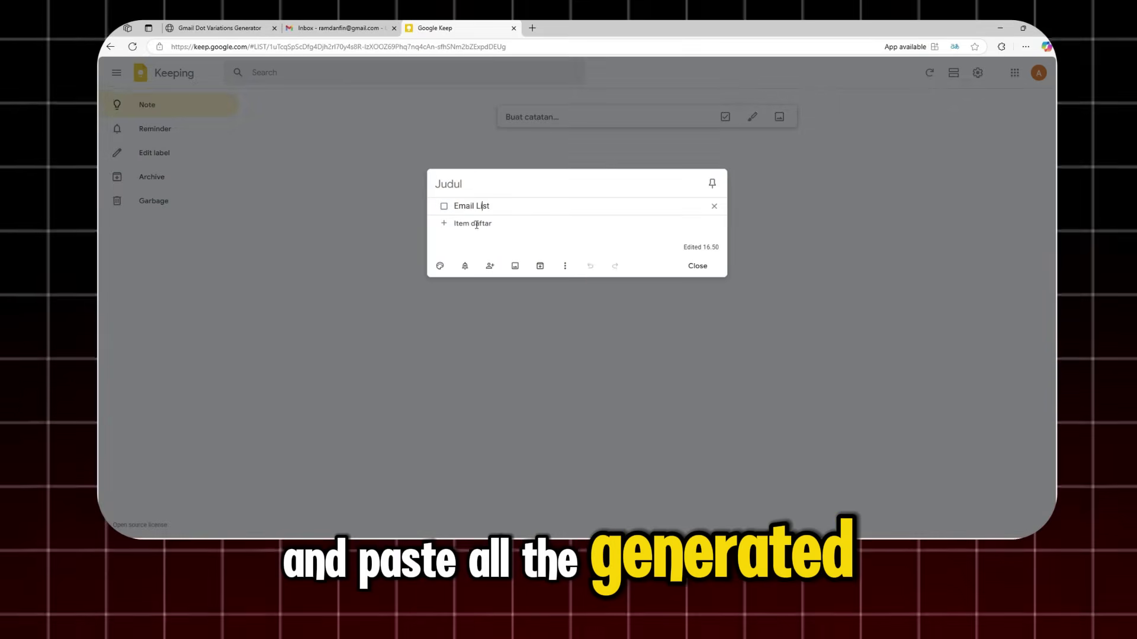
{"action": "left_click", "coordinate": [487, 224]}
{"action": "key", "text": "ctrl+v"}
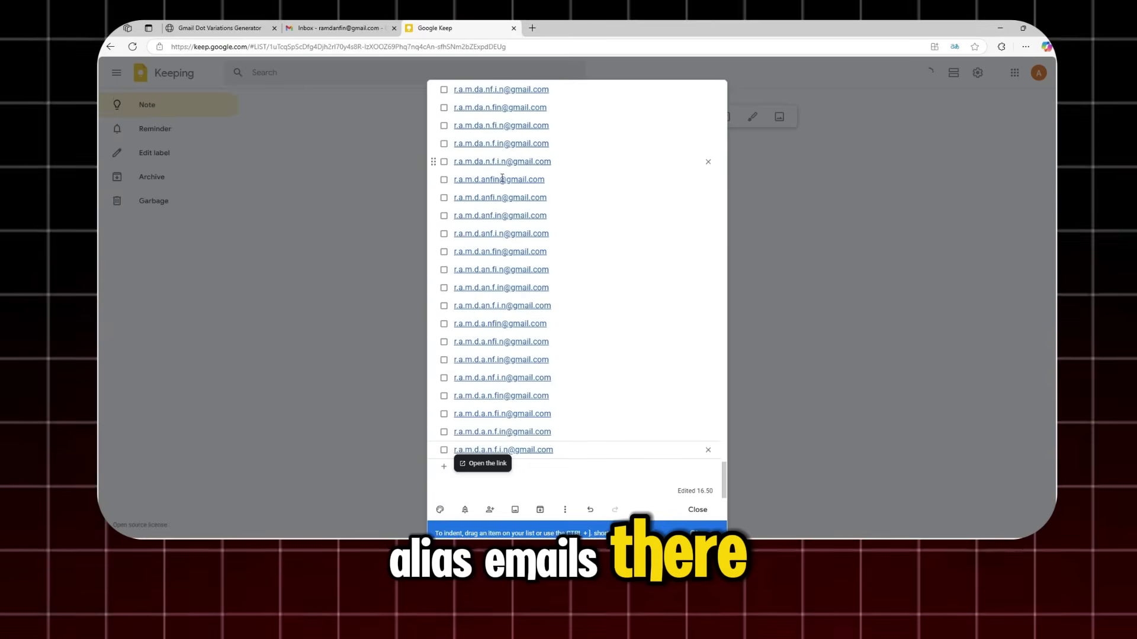
{"action": "left_click", "coordinate": [699, 510]}
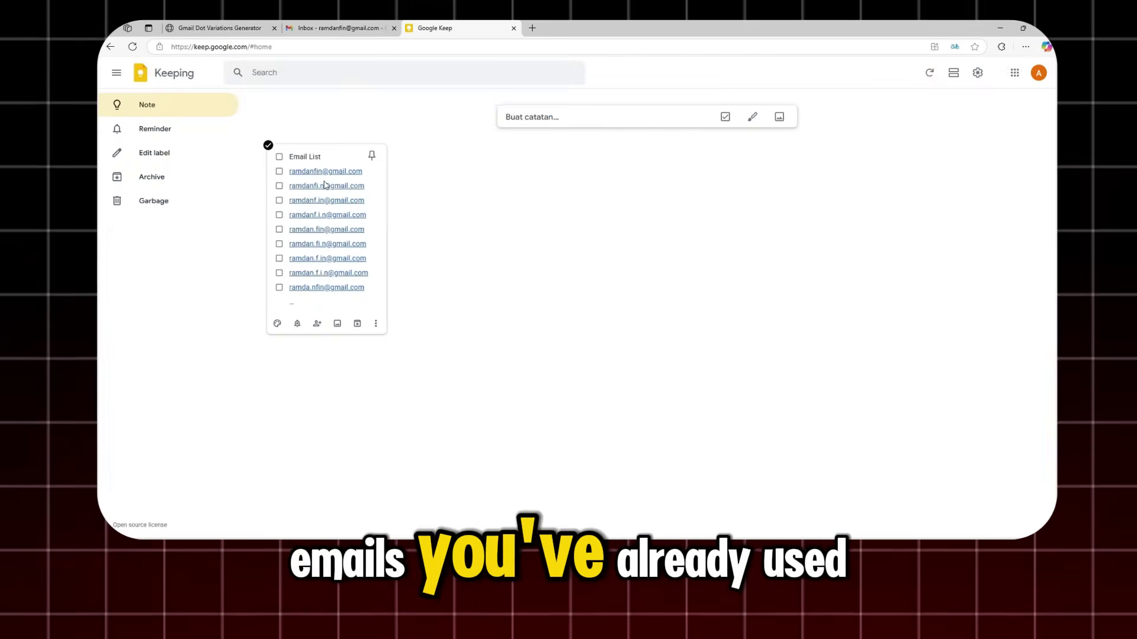
Reopen the "Email List" note, check off the first email address as used, and view the completed items
{"action": "left_click", "coordinate": [338, 158]}
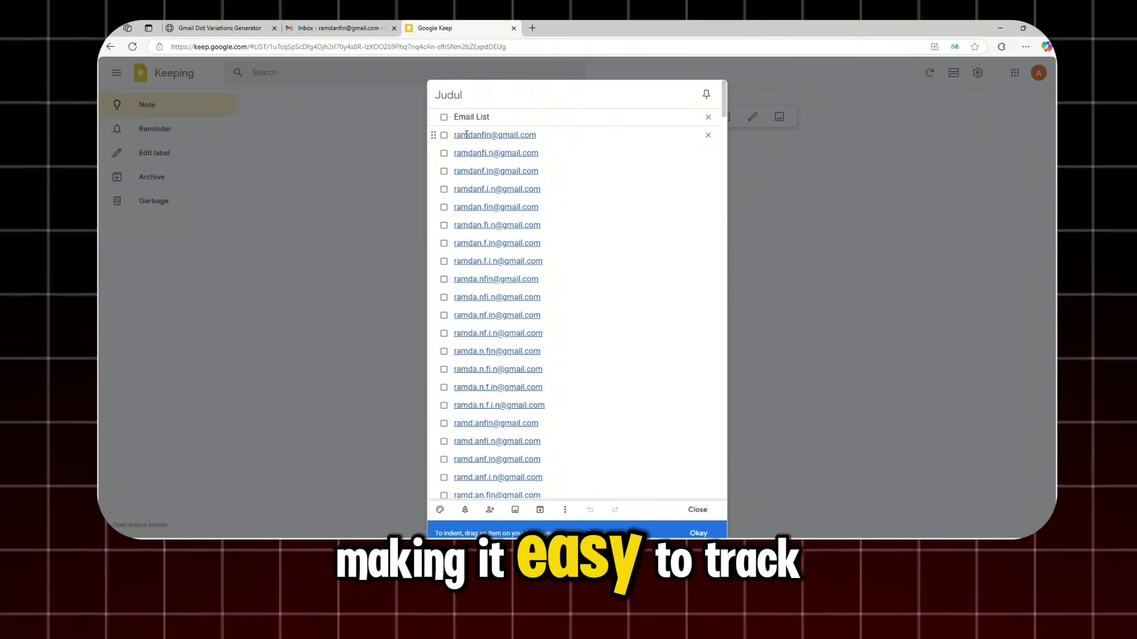
{"action": "left_click", "coordinate": [445, 137]}
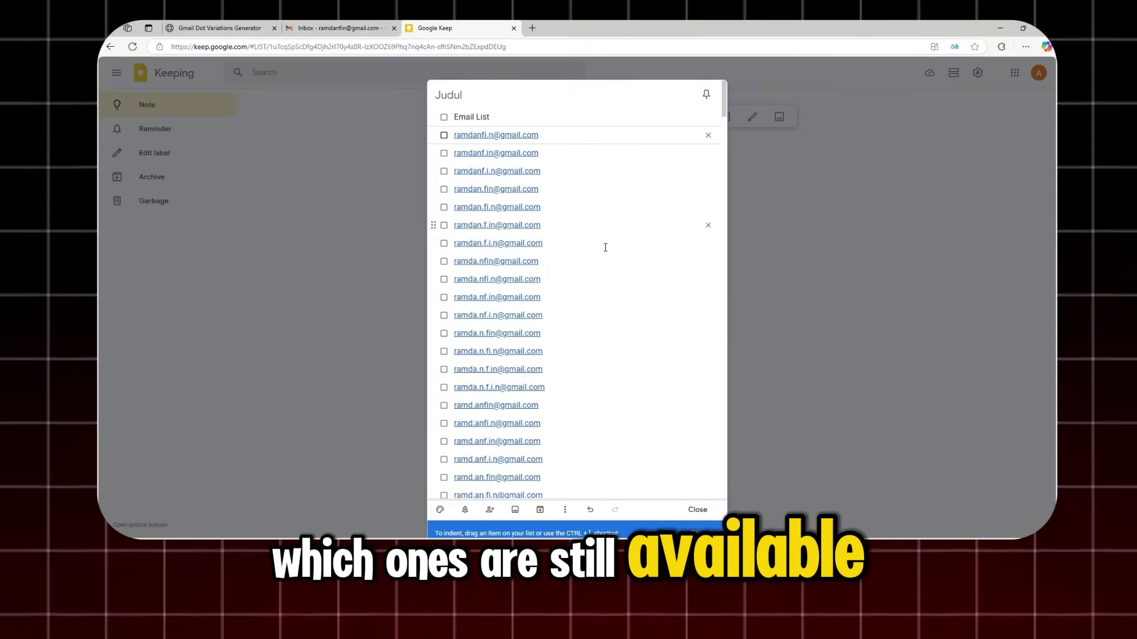
{"action": "left_click_drag", "start_coordinate": [724, 109], "coordinate": [602, 475]}
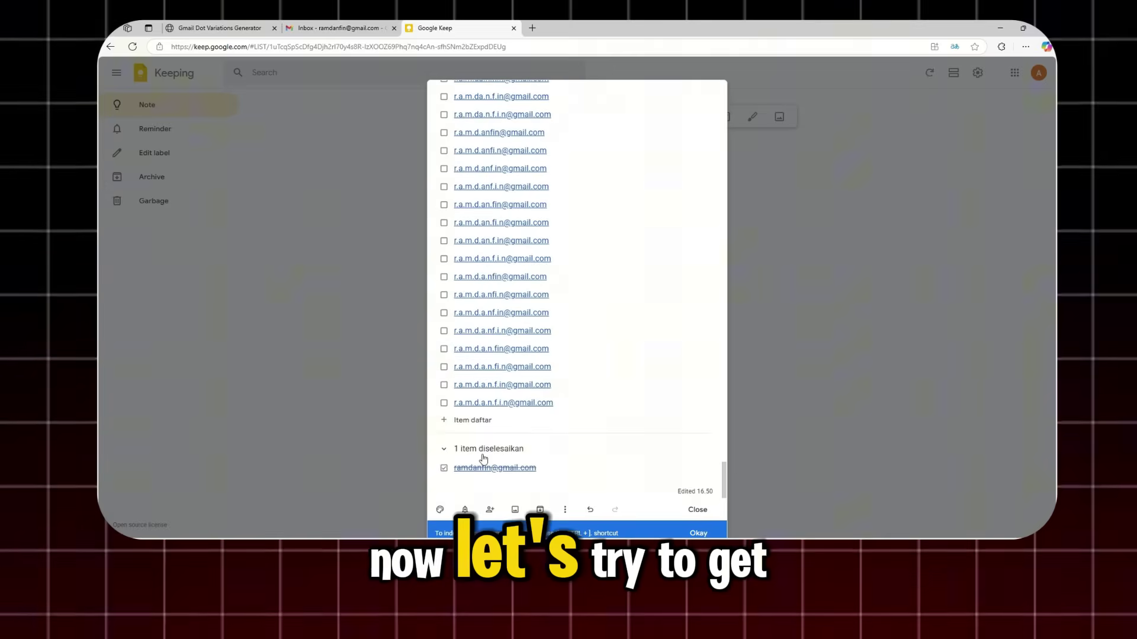
Select the first unchecked alias address in the "Email List" note for copying and switch to the Kling AI website
{"action": "left_click_drag", "start_coordinate": [723, 479], "coordinate": [725, 113]}
{"action": "left_click", "coordinate": [546, 140]}
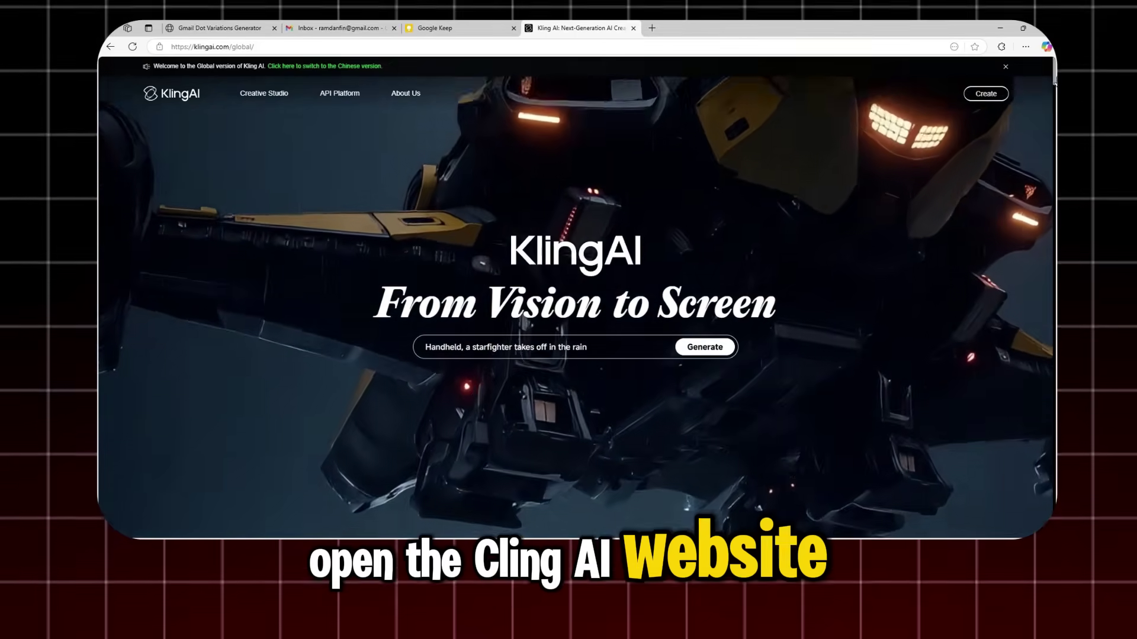
{"action": "left_click", "coordinate": [986, 93]}
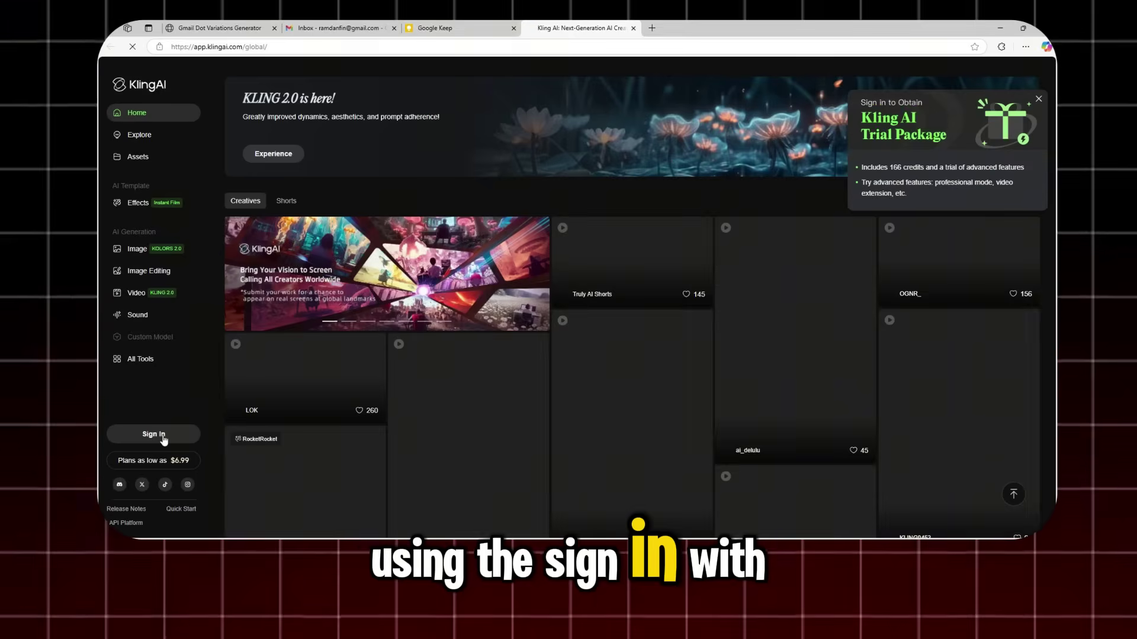
Open Kling AI's sign-up form for an email account and paste the copied alias as the email address
{"action": "left_click", "coordinate": [154, 434]}
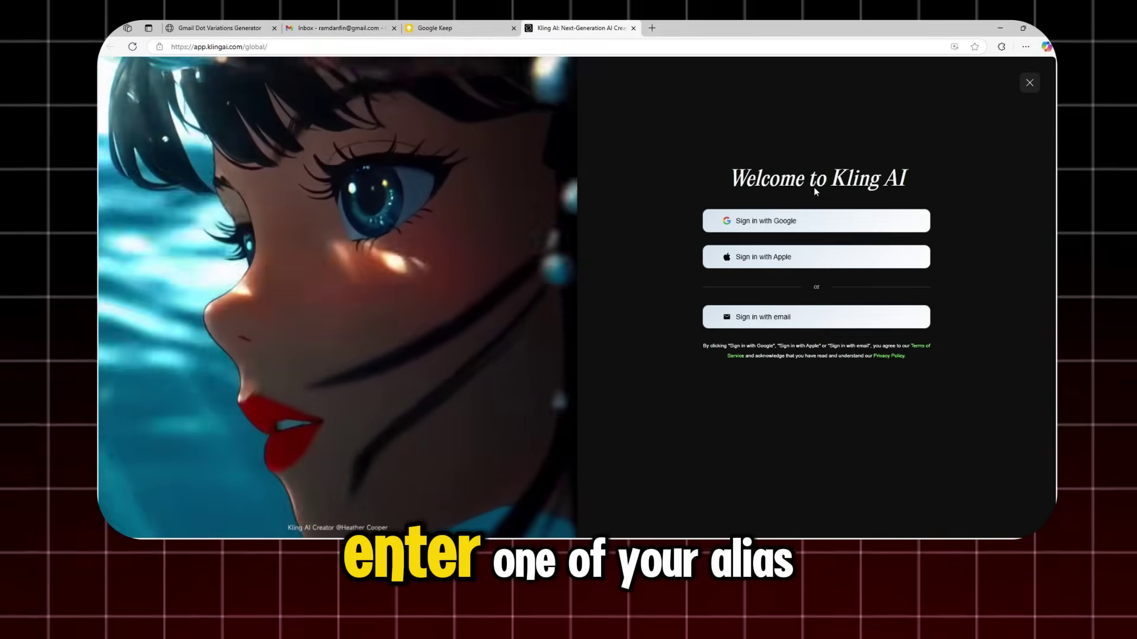
{"action": "left_click", "coordinate": [799, 320]}
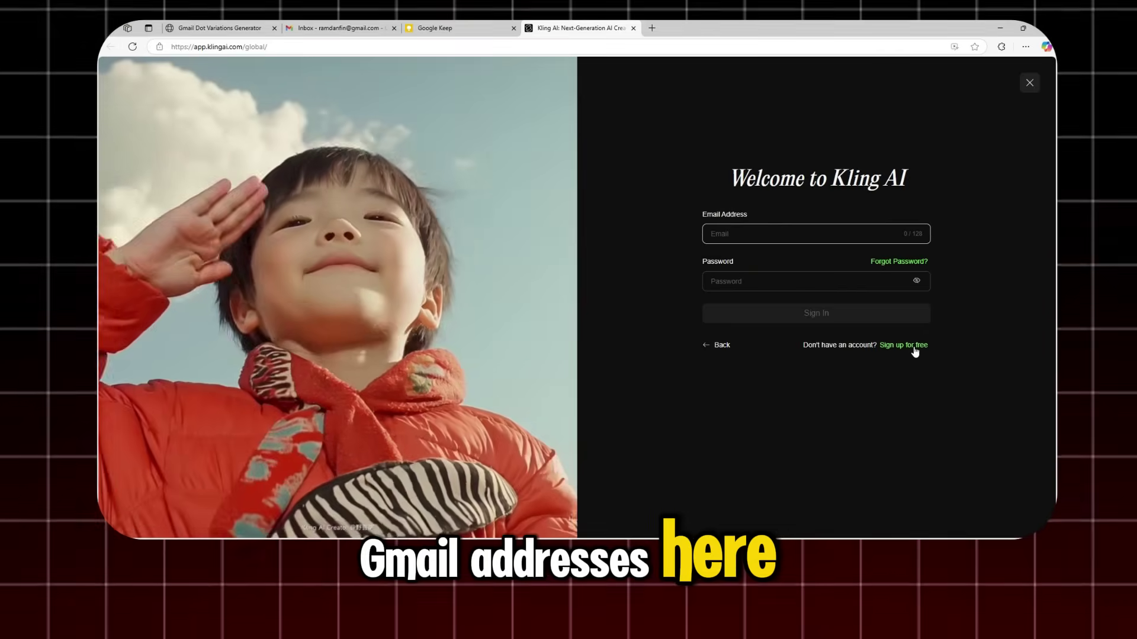
{"action": "left_click", "coordinate": [912, 346]}
{"action": "key", "text": "ctrl+v"}
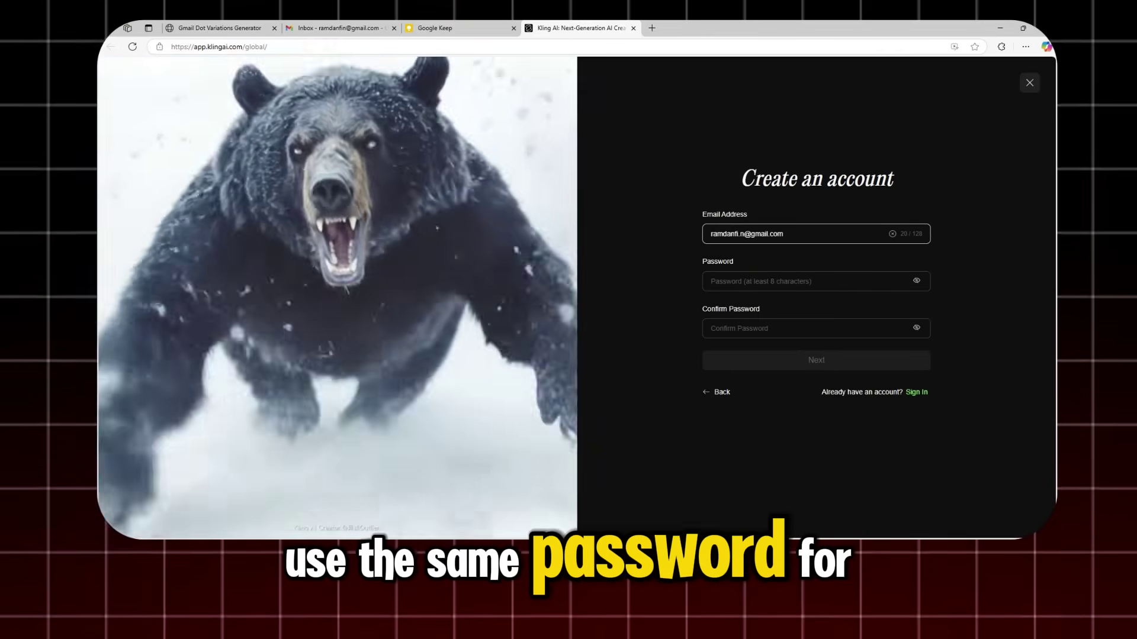
Enter and confirm the new account's password, submit the sign-up form, and complete the slider verification
{"action": "left_click", "coordinate": [735, 281]}
{"action": "type", "text": "•••••••••••"}
{"action": "key", "text": "Tab"}
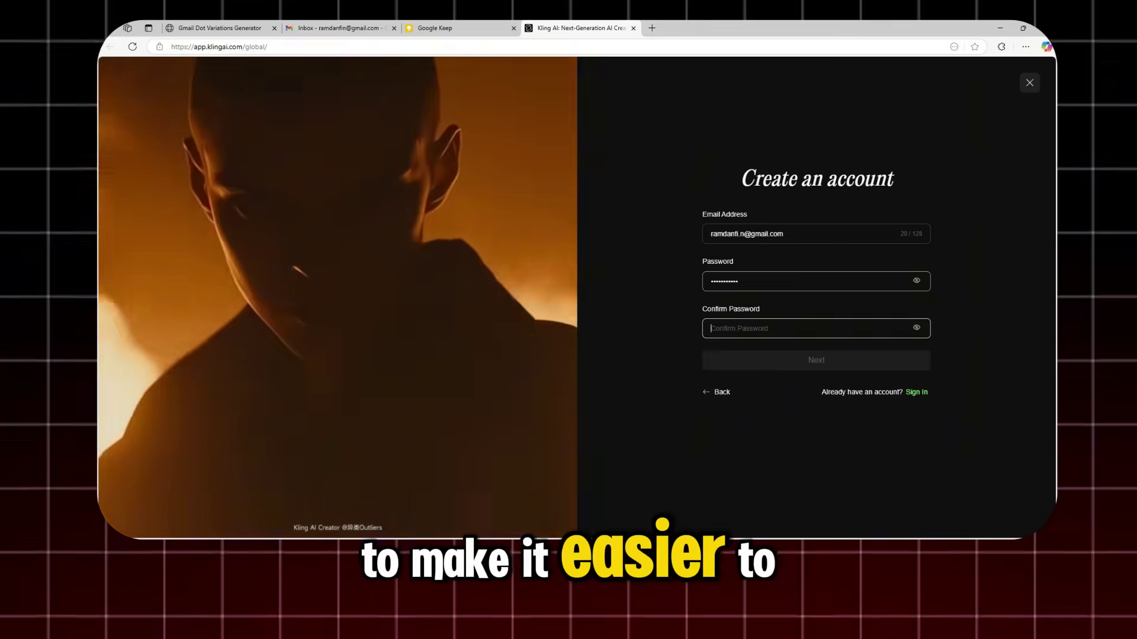
{"action": "type", "text": "•••••••••••"}
{"action": "left_click", "coordinate": [830, 369]}
{"action": "left_click", "coordinate": [829, 368]}
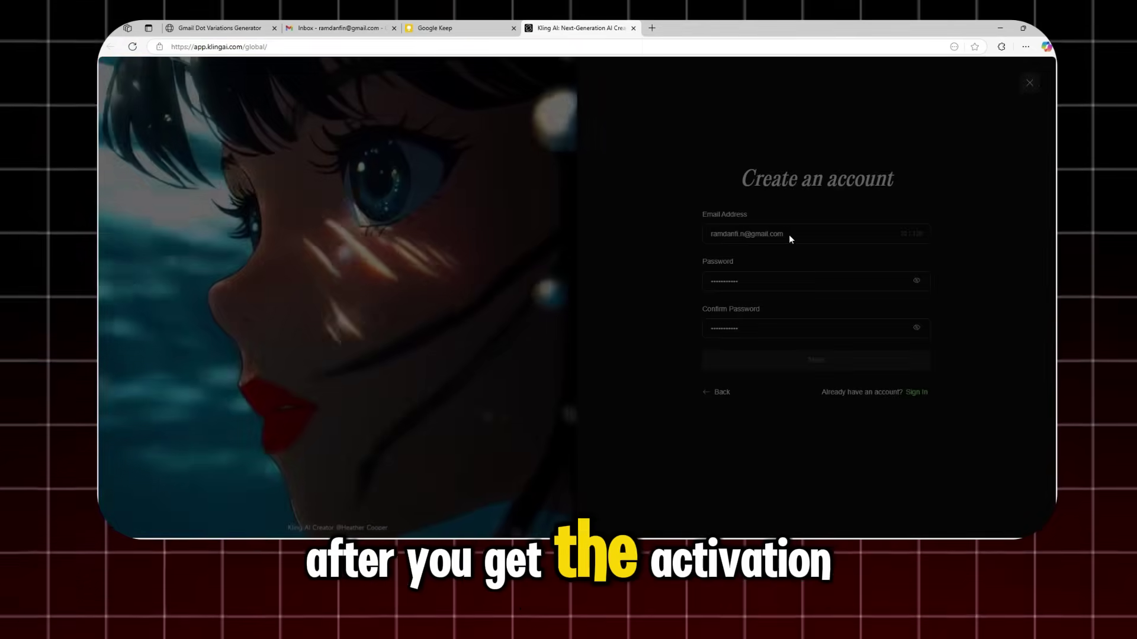
{"action": "left_click_drag", "start_coordinate": [510, 365], "coordinate": [622, 363]}
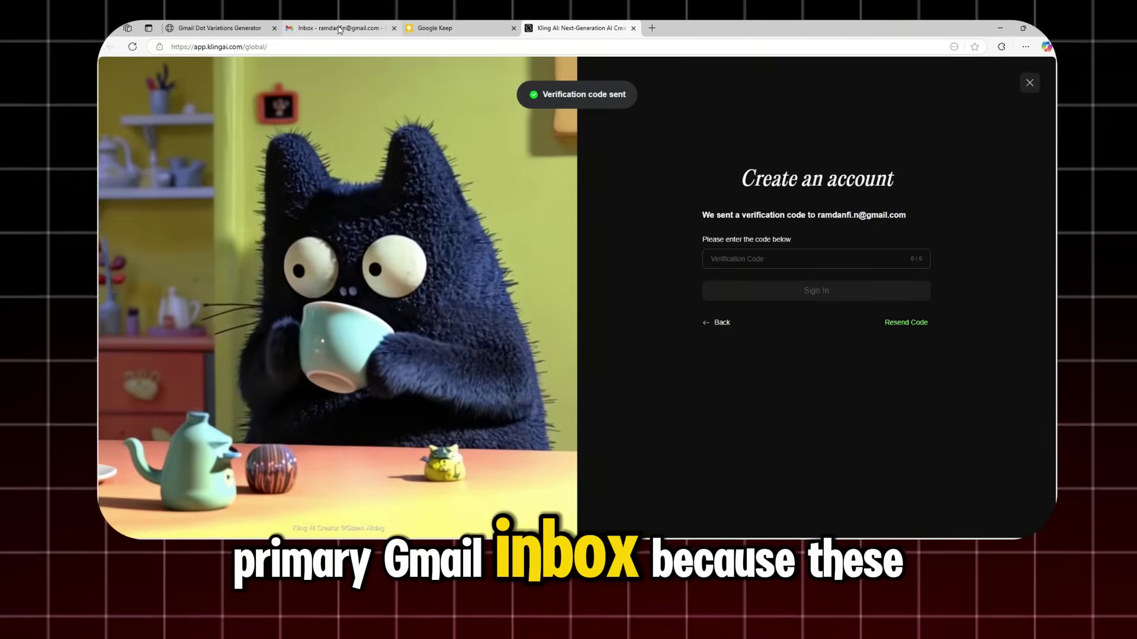
Copy the verification code from the KlingAI email in Gmail, enter it in the sign-up form, and sign in
{"action": "left_click", "coordinate": [356, 28]}
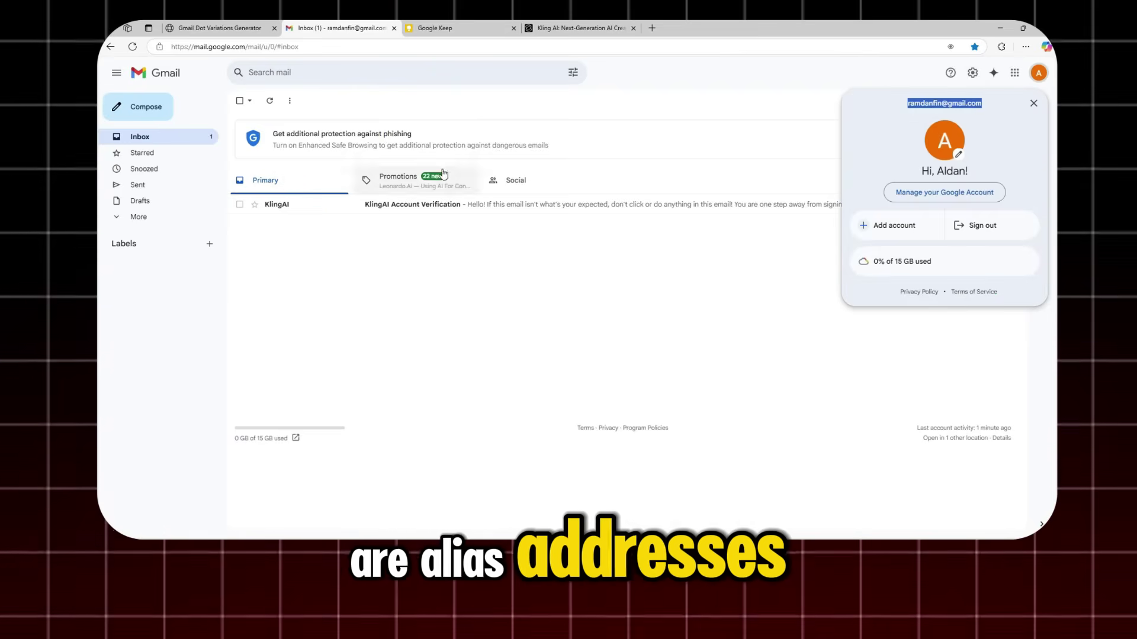
{"action": "left_click", "coordinate": [518, 206]}
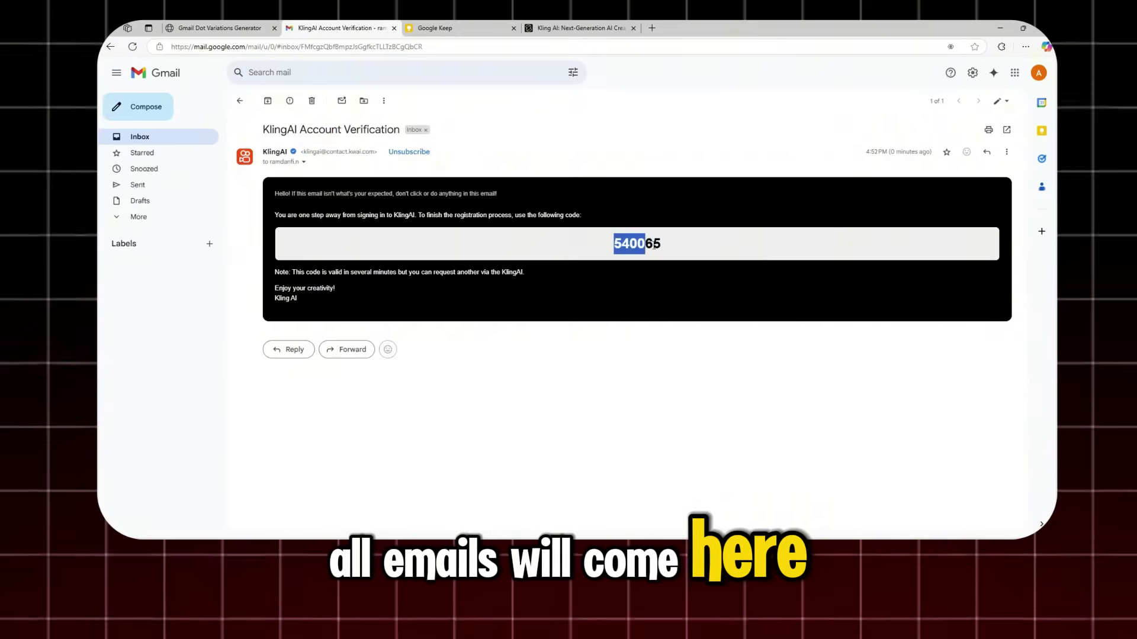
{"action": "left_click", "coordinate": [562, 25]}
{"action": "left_click", "coordinate": [793, 259]}
{"action": "key", "text": "ctrl+v"}
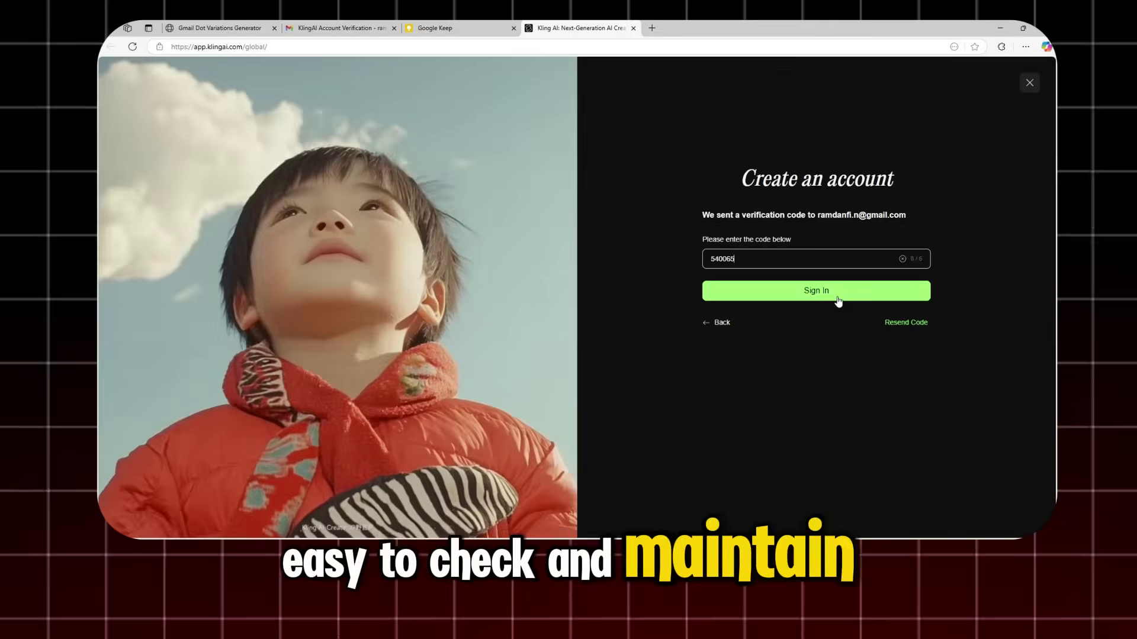
{"action": "left_click", "coordinate": [838, 295]}
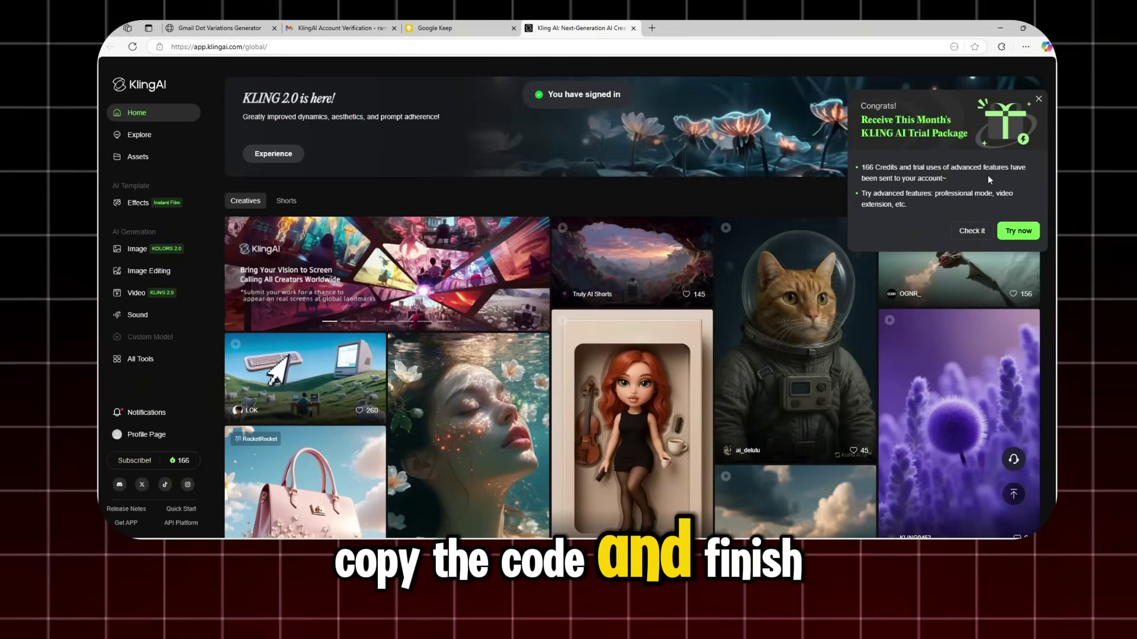
Try the trial package from the KlingAI welcome offer and check the credit balance on the Video Generation page
{"action": "left_click", "coordinate": [1011, 231]}
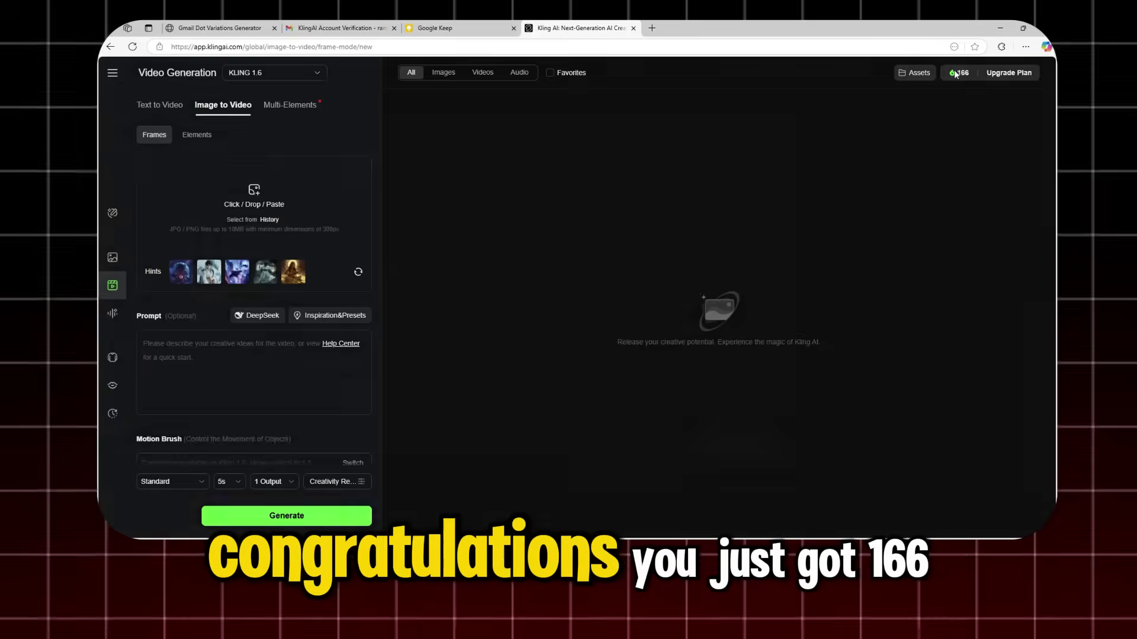
{"action": "left_click", "coordinate": [955, 73]}
{"action": "left_click", "coordinate": [768, 132]}
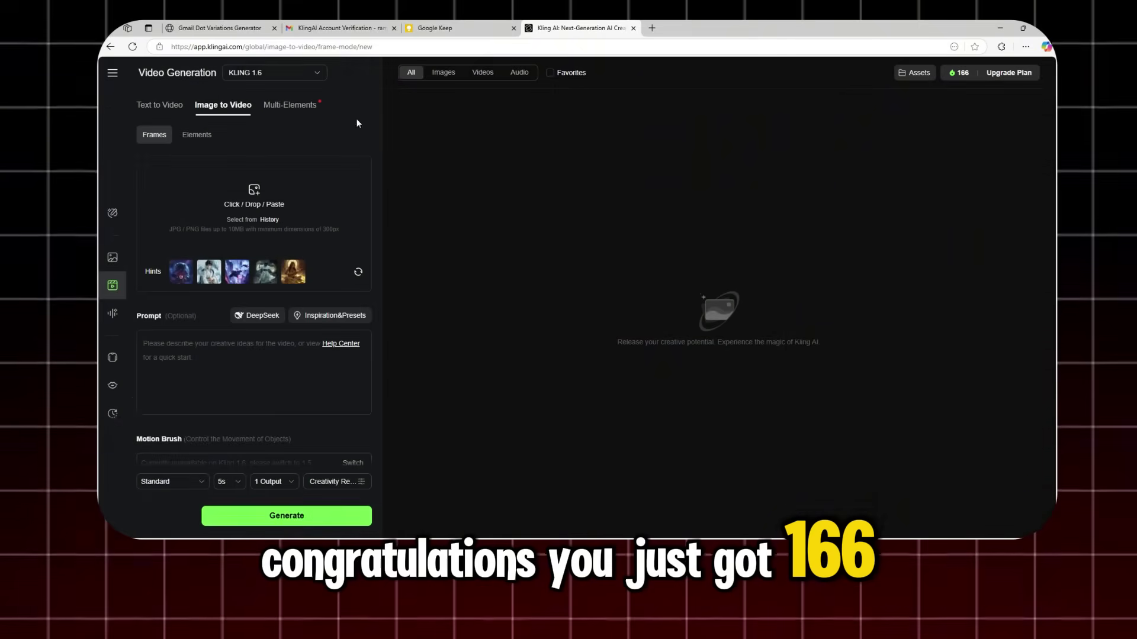
Return to the KlingAI home page, open the profile page, and sign out of the account
{"action": "left_click", "coordinate": [112, 72]}
{"action": "left_click", "coordinate": [134, 93]}
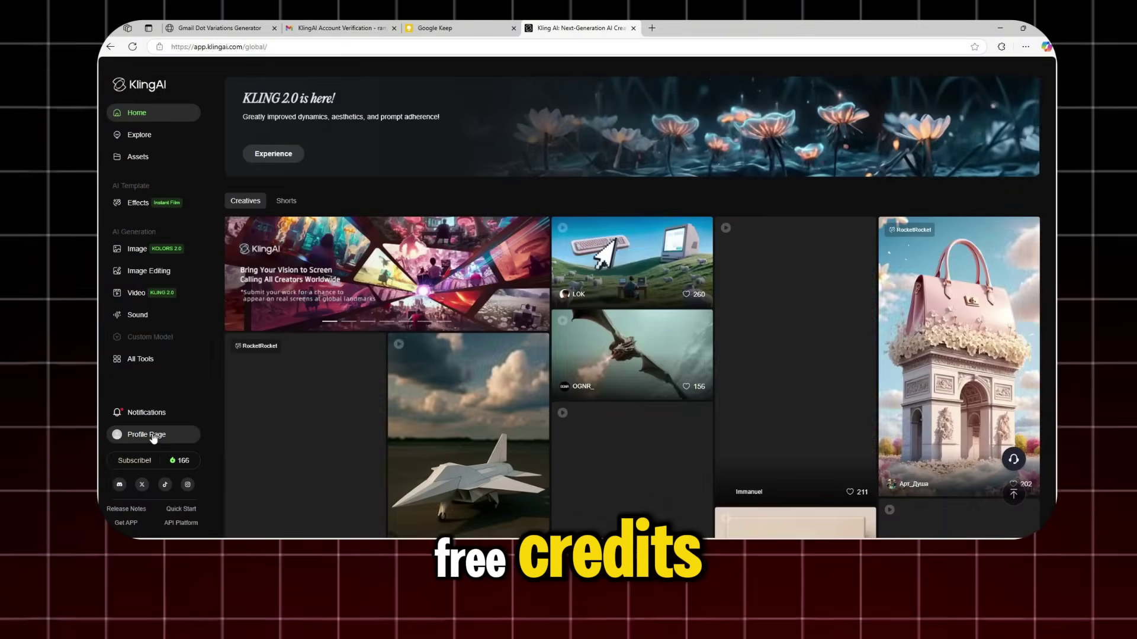
{"action": "left_click", "coordinate": [142, 434]}
{"action": "left_click", "coordinate": [975, 121]}
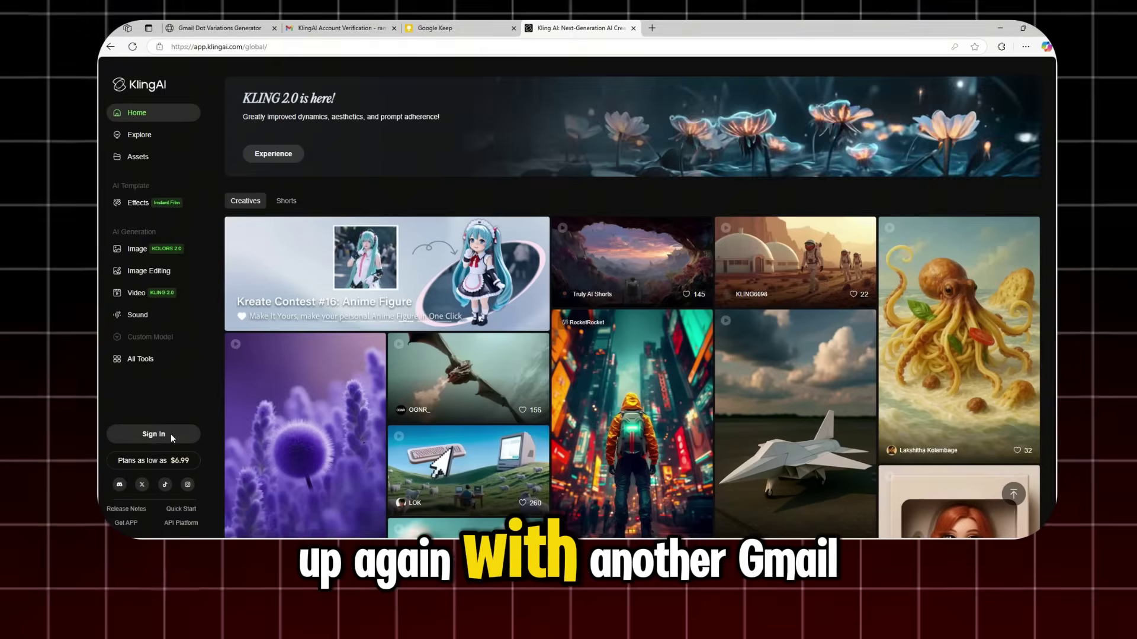
Submit an email sign-up with the next Gmail alias, entering and confirming the account password, and complete the slider verification
{"action": "left_click", "coordinate": [154, 434]}
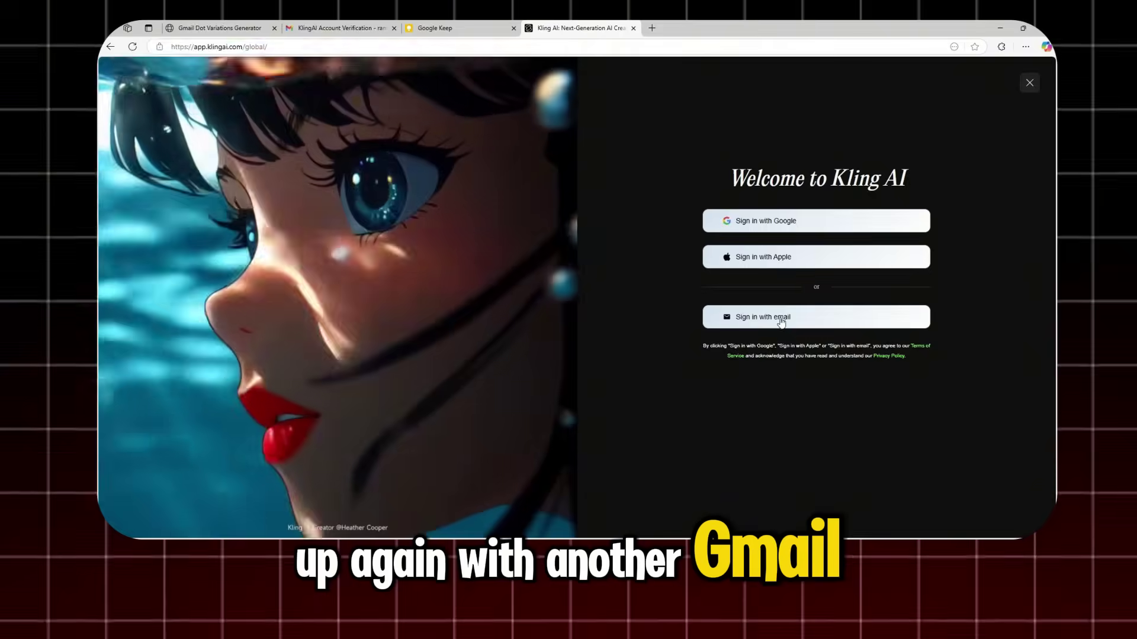
{"action": "left_click", "coordinate": [817, 314]}
{"action": "left_click", "coordinate": [898, 347]}
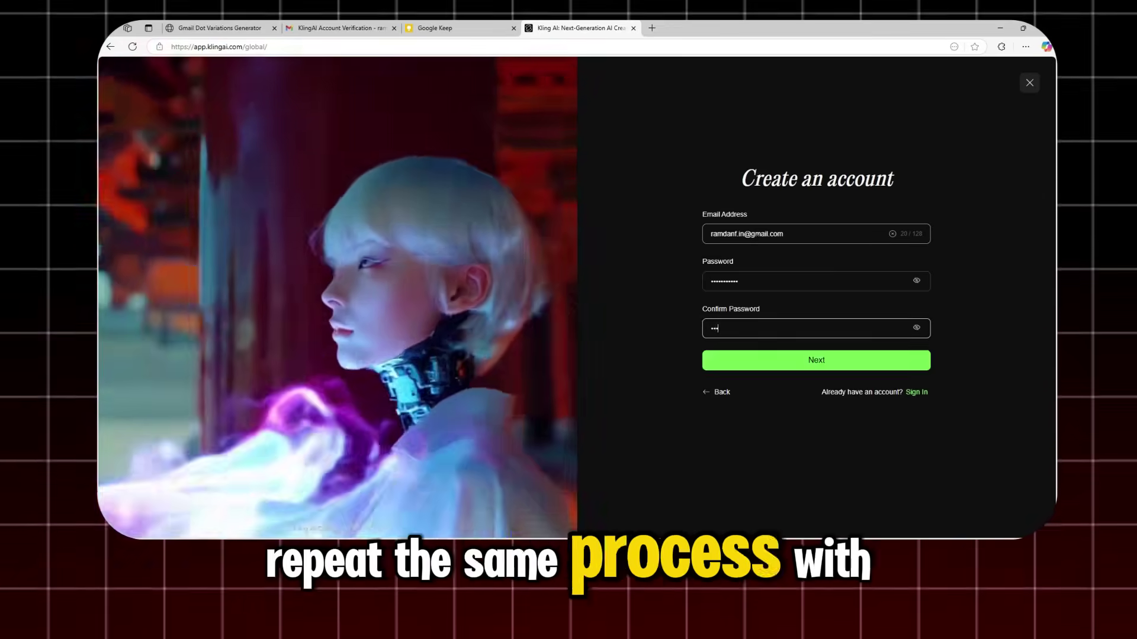
{"action": "type", "text": "••••••••"}
{"action": "left_click", "coordinate": [814, 361]}
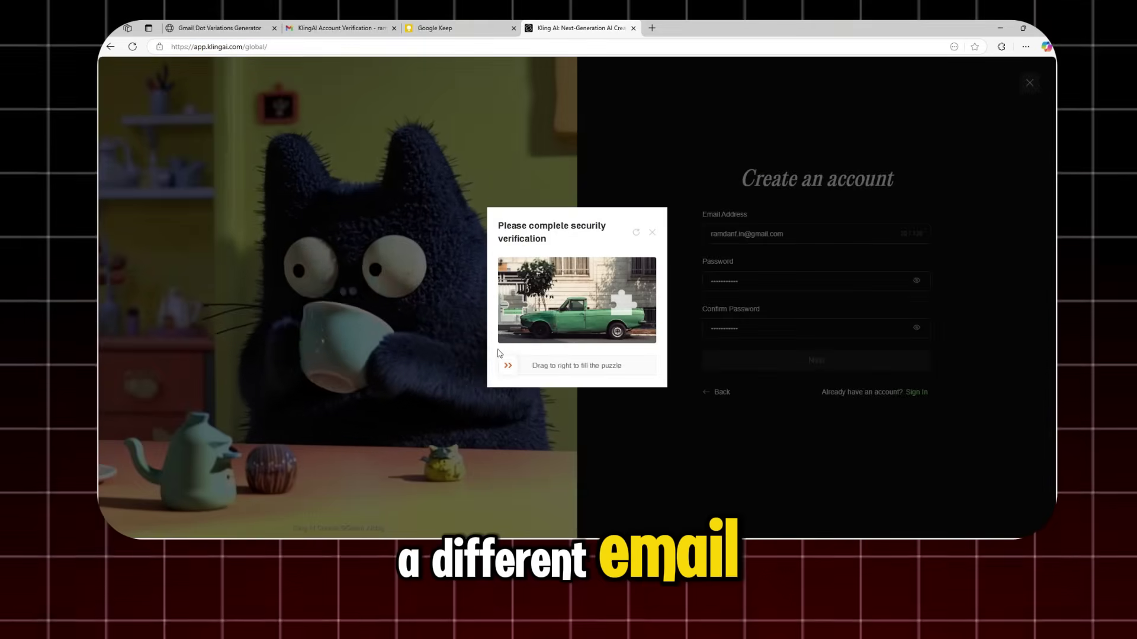
{"action": "left_click_drag", "start_coordinate": [512, 365], "coordinate": [622, 363]}
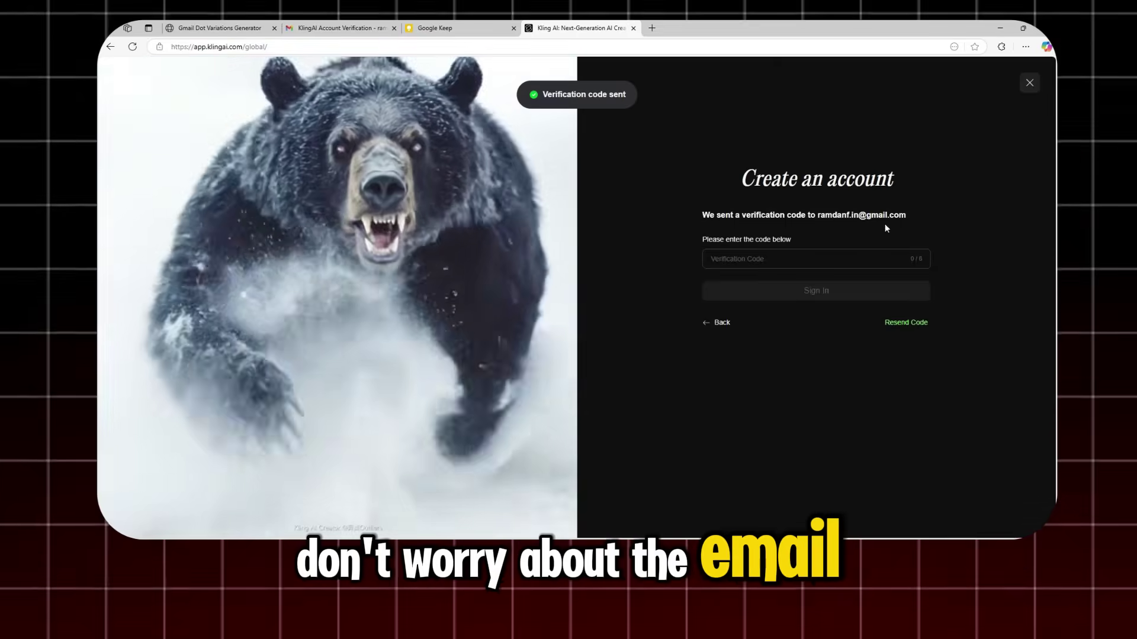
Copy the verification code from the newest KlingAI email in Gmail, enter it in the sign-up form, and sign in
{"action": "left_click", "coordinate": [342, 28]}
{"action": "left_click", "coordinate": [131, 137]}
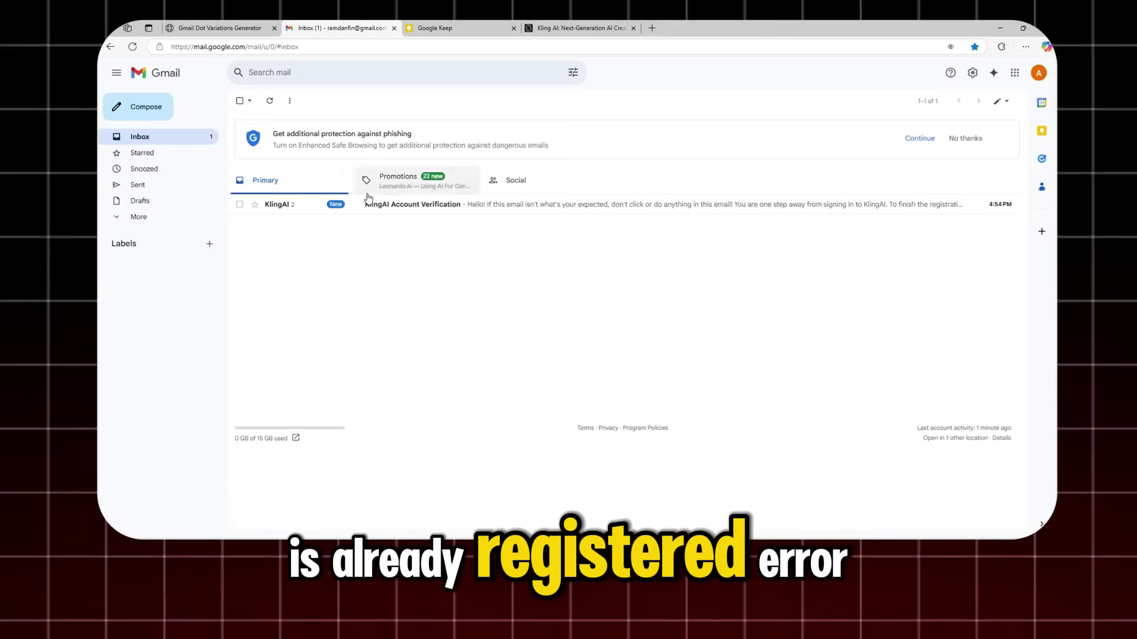
{"action": "left_click", "coordinate": [379, 204]}
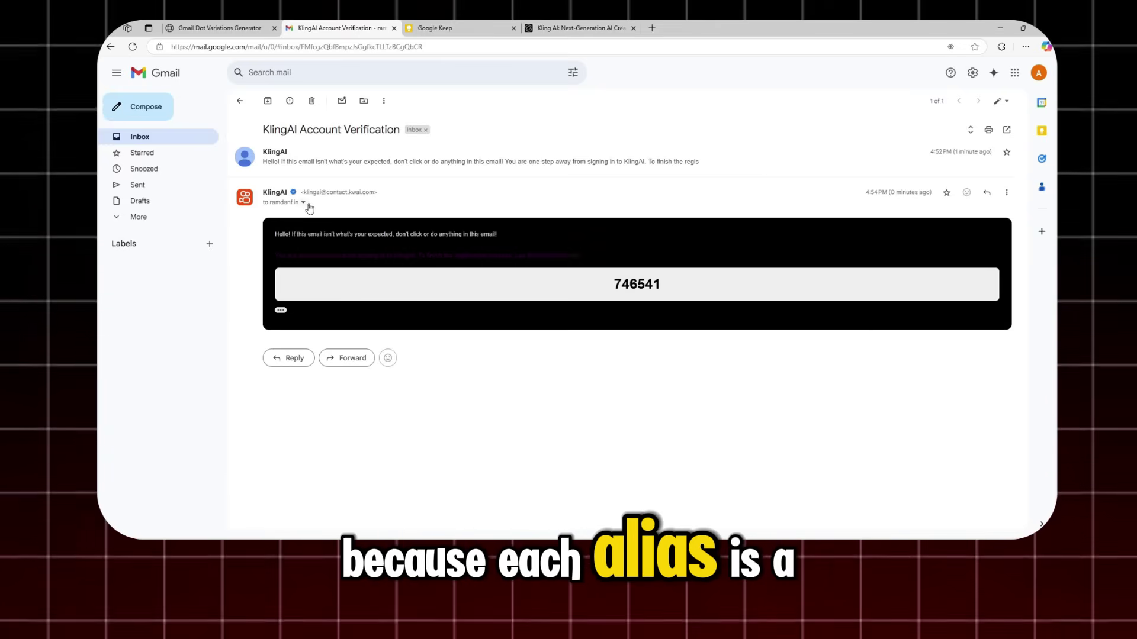
{"action": "left_click", "coordinate": [572, 28]}
{"action": "left_click", "coordinate": [793, 259]}
{"action": "key", "text": "ctrl+v"}
{"action": "left_click", "coordinate": [814, 291]}
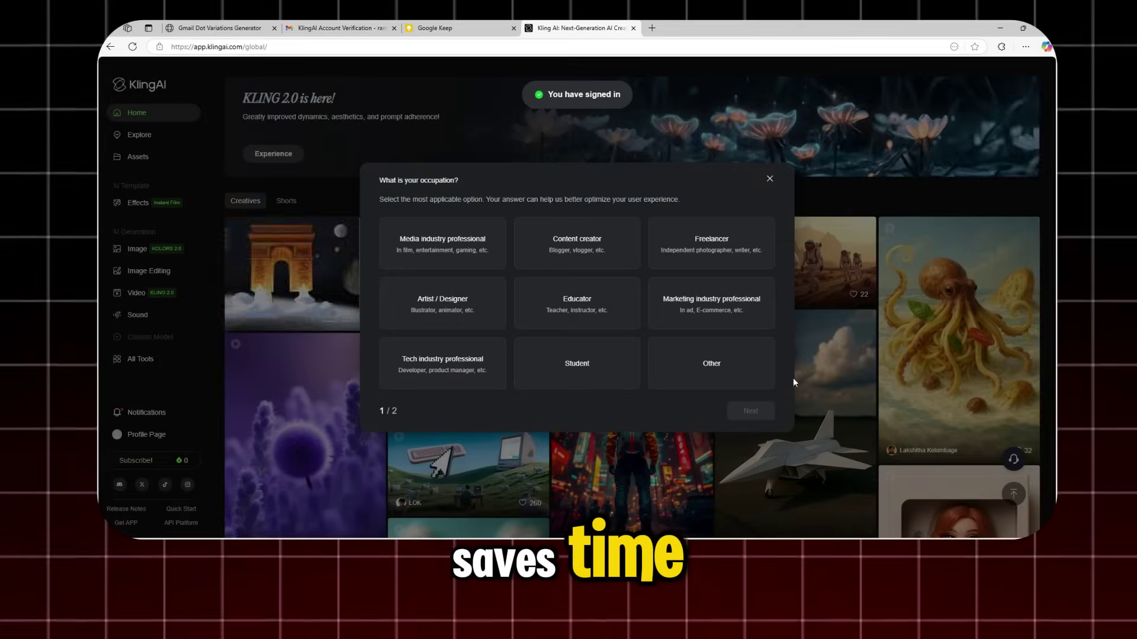
Reload the Video Generation page to get the free credits and accept the monthly trial package offer
{"action": "left_click", "coordinate": [793, 382]}
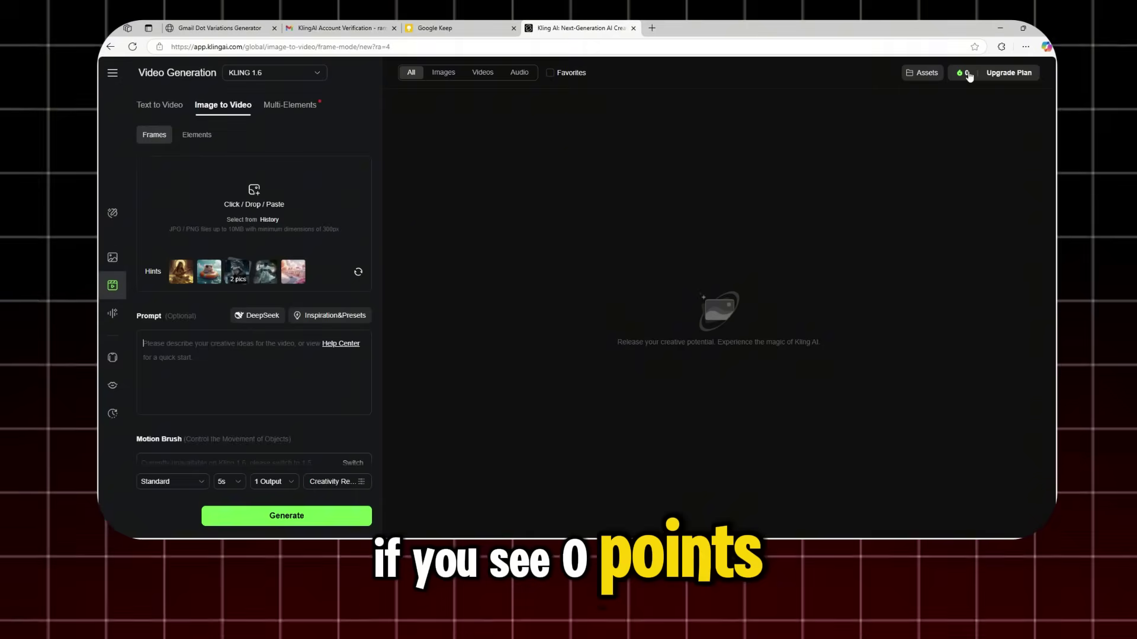
{"action": "left_click", "coordinate": [963, 73]}
{"action": "left_click", "coordinate": [685, 46]}
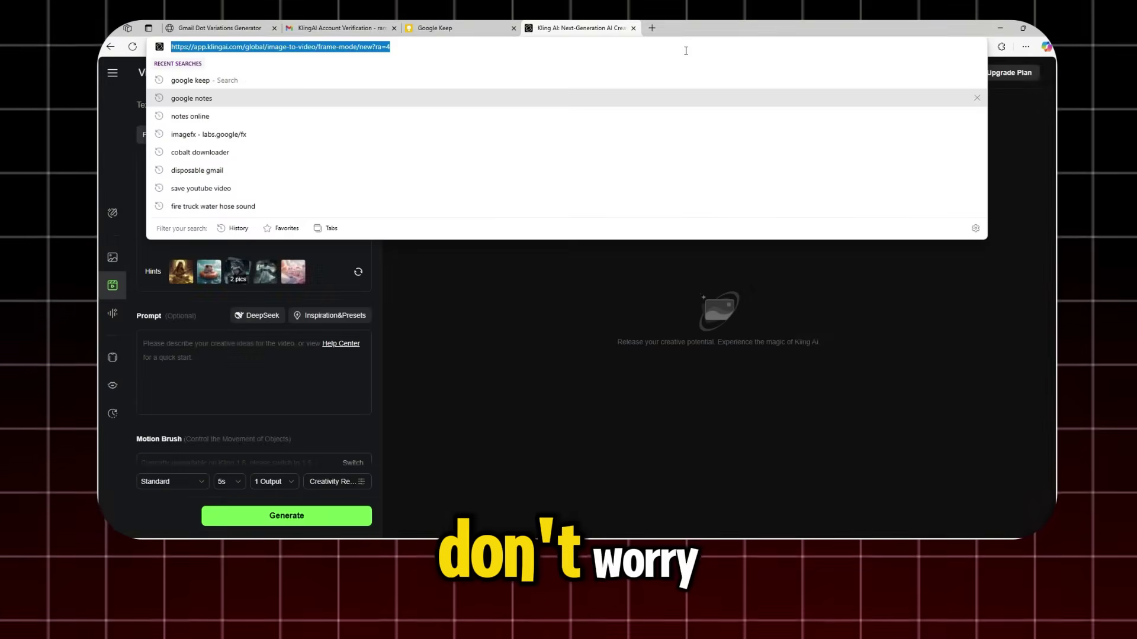
{"action": "key", "text": "Return"}
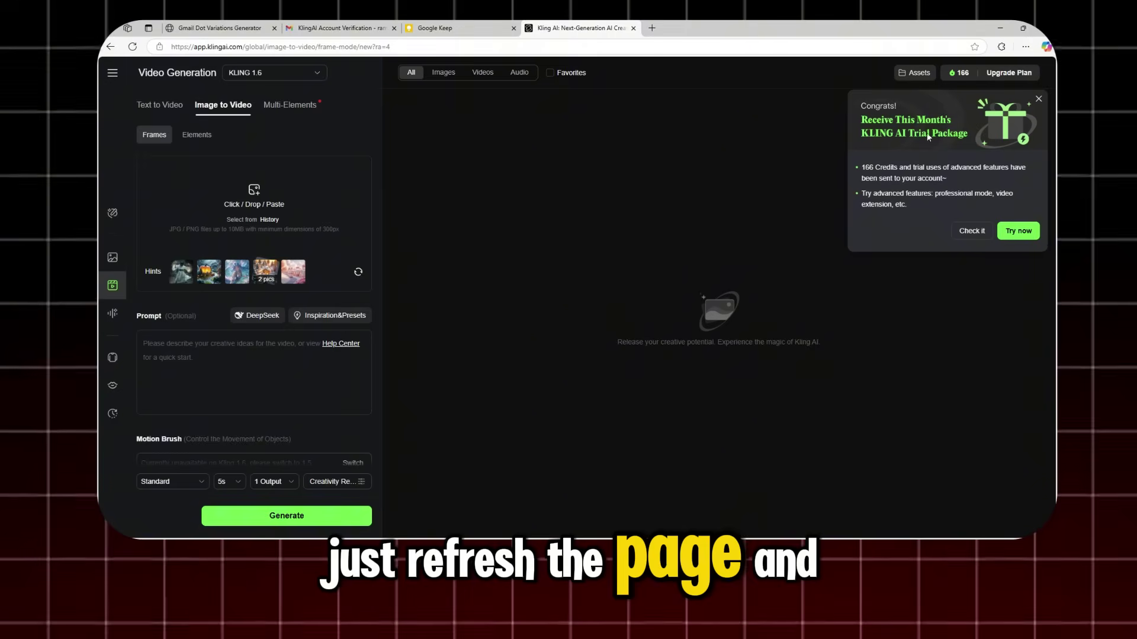
{"action": "left_click", "coordinate": [997, 230]}
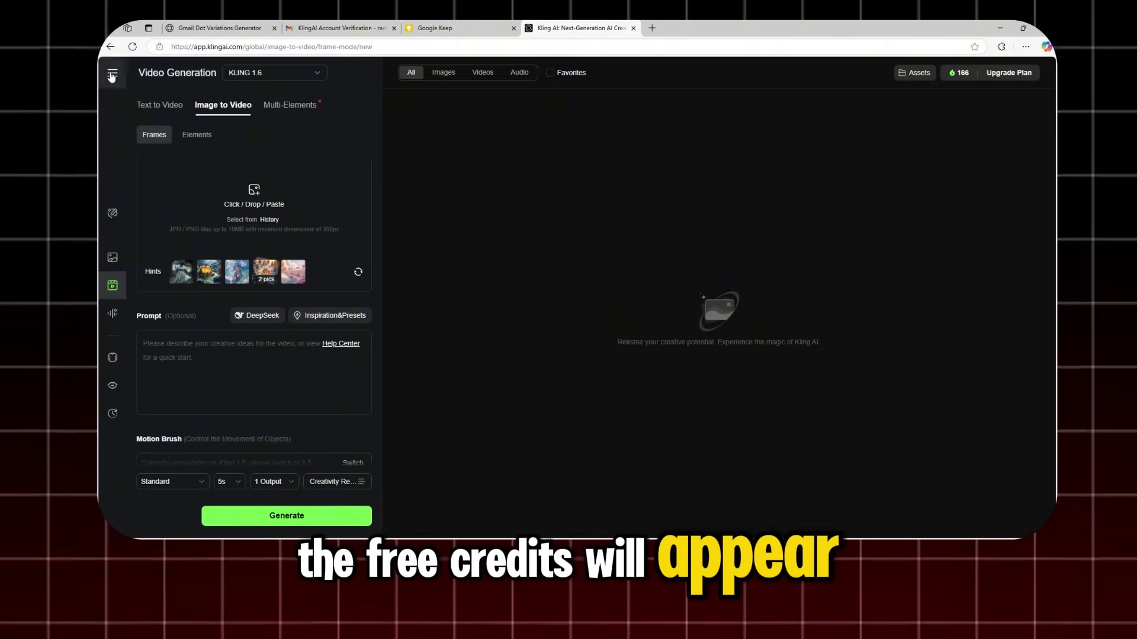
Open the profile settings to check which email alias the new account uses
{"action": "mouse_move", "coordinate": [112, 77]}
{"action": "left_click", "coordinate": [145, 113]}
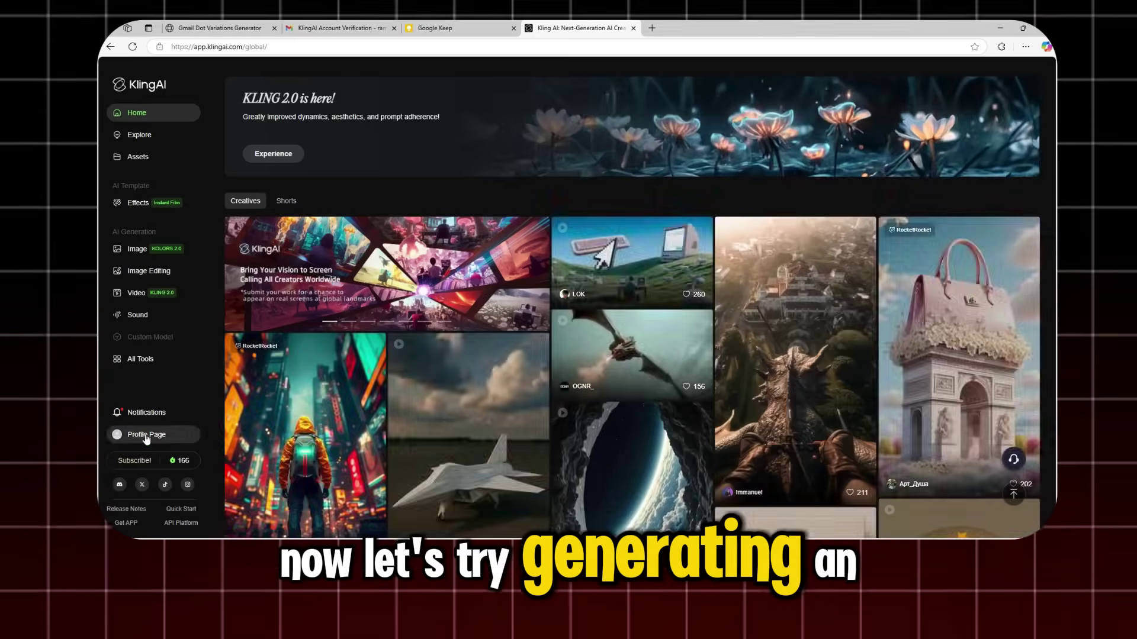
{"action": "left_click", "coordinate": [146, 435]}
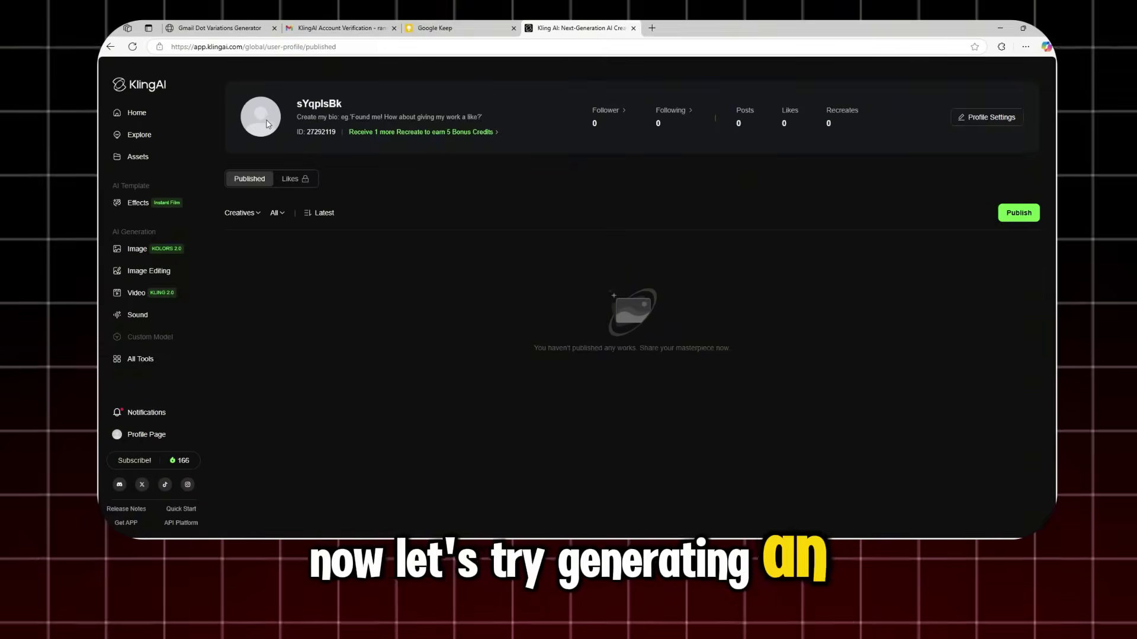
{"action": "left_click", "coordinate": [987, 117]}
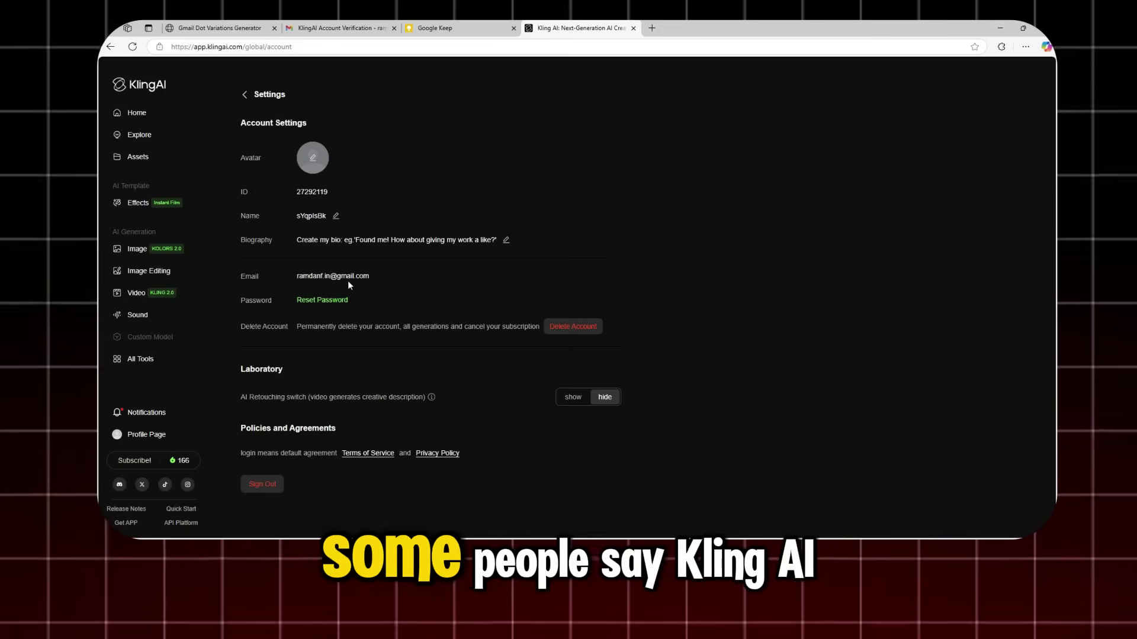
Tick off the used alias in the Google Keep email list and return to the Kling AI account settings
{"action": "left_click", "coordinate": [476, 25]}
{"action": "left_click", "coordinate": [444, 137]}
{"action": "mouse_move", "coordinate": [725, 101]}
{"action": "left_mouse_down"}
{"action": "mouse_move", "coordinate": [728, 488]}
{"action": "mouse_move", "coordinate": [728, 104]}
{"action": "left_mouse_up"}
{"action": "left_click", "coordinate": [579, 28]}
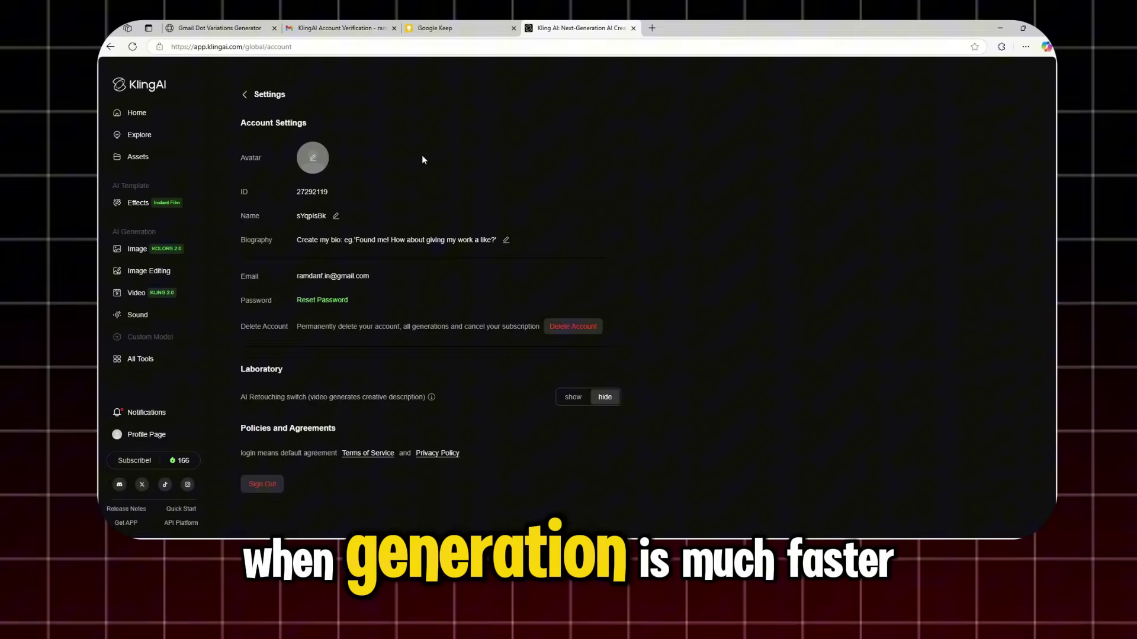
Open Video Generation and generate a 5s video from the motorbike image in Professional mode
{"action": "left_click", "coordinate": [148, 113]}
{"action": "left_click", "coordinate": [152, 292]}
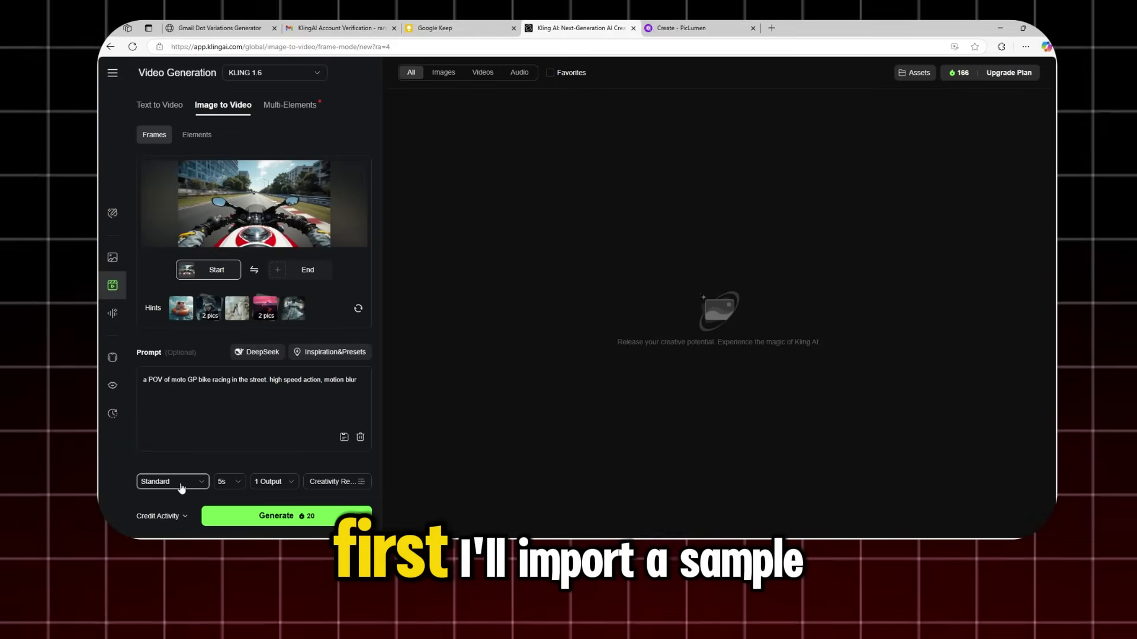
{"action": "left_click", "coordinate": [181, 487]}
{"action": "left_click", "coordinate": [175, 454]}
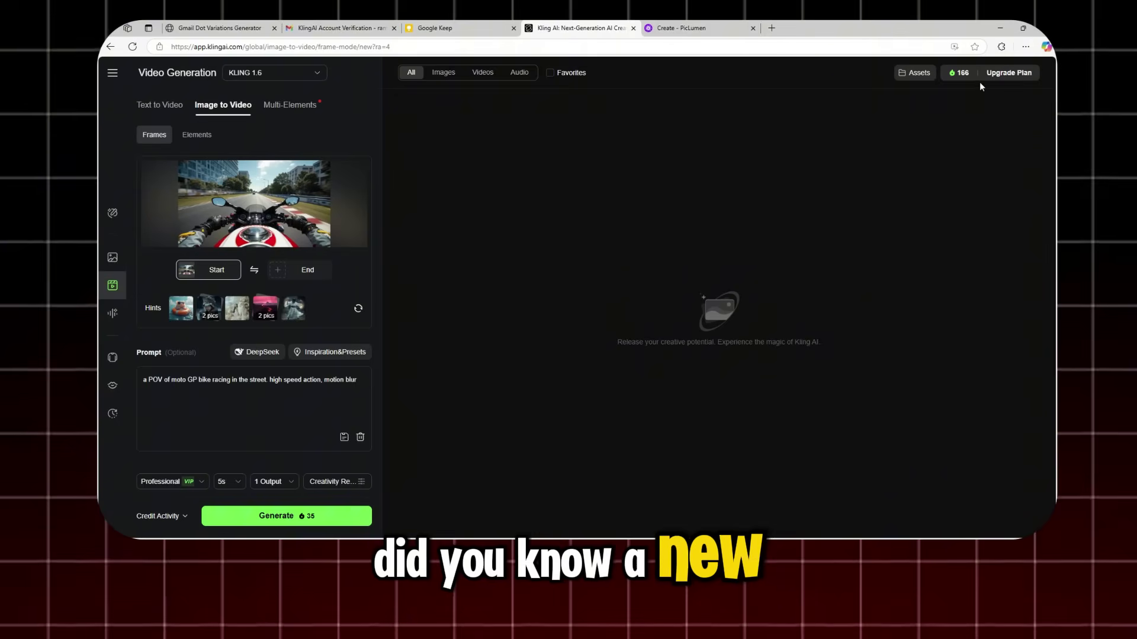
{"action": "left_click", "coordinate": [328, 521]}
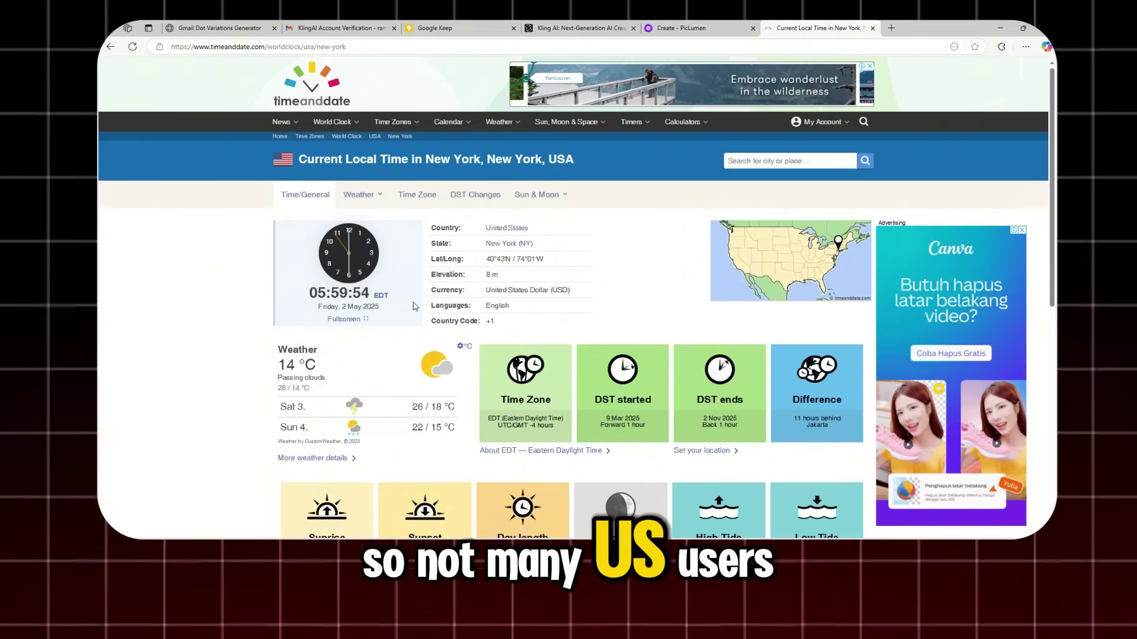
Play the finished motorbike video and check the current New York time on timeanddate.com
{"action": "left_click", "coordinate": [588, 25]}
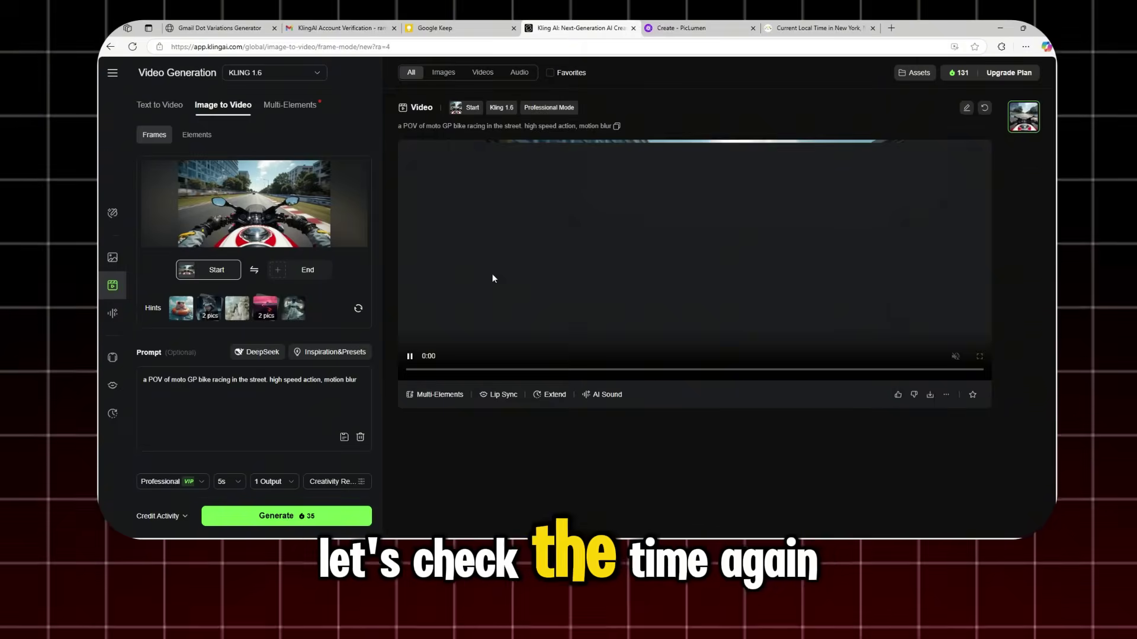
{"action": "left_click", "coordinate": [704, 306]}
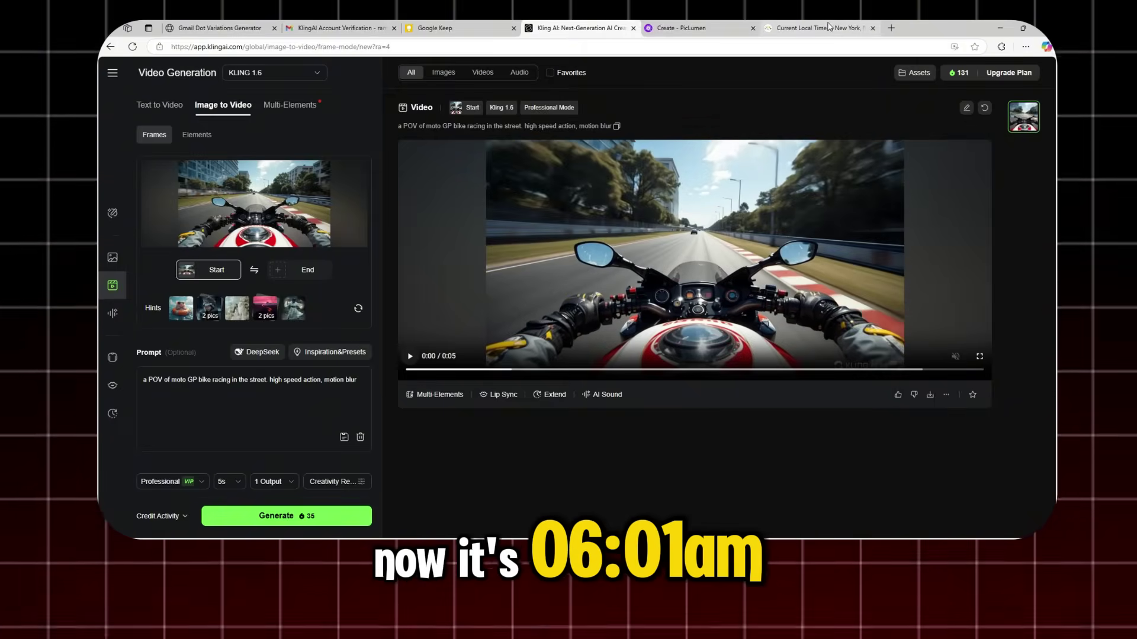
{"action": "left_click", "coordinate": [829, 27]}
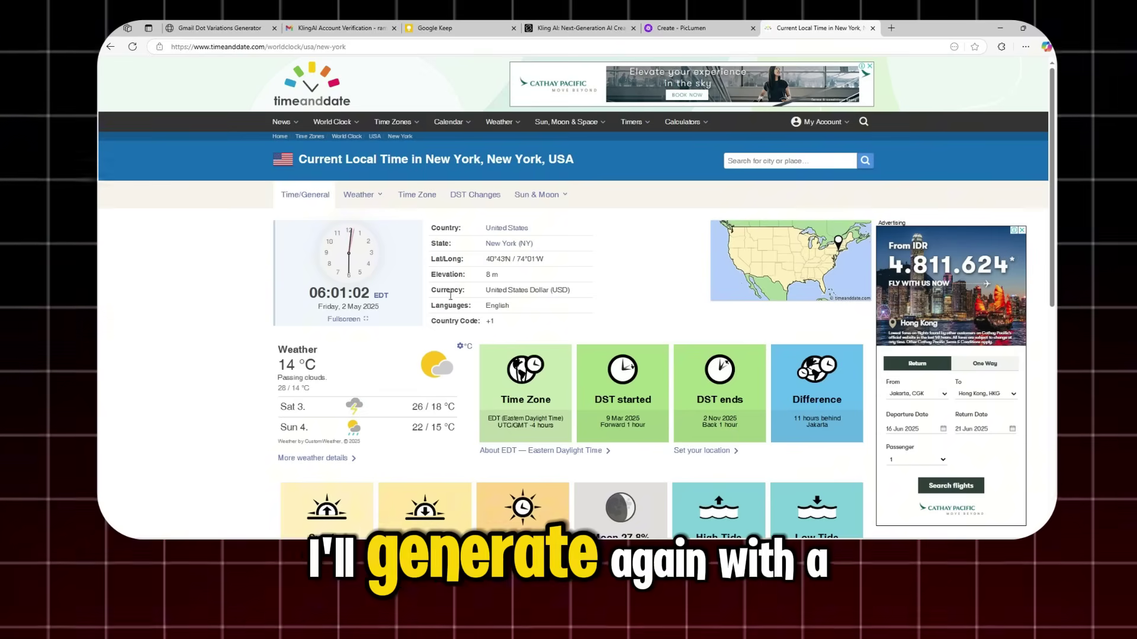
Generate a 5s video from the cowboy image in Kling AI using Professional mode
{"action": "left_click", "coordinate": [578, 28]}
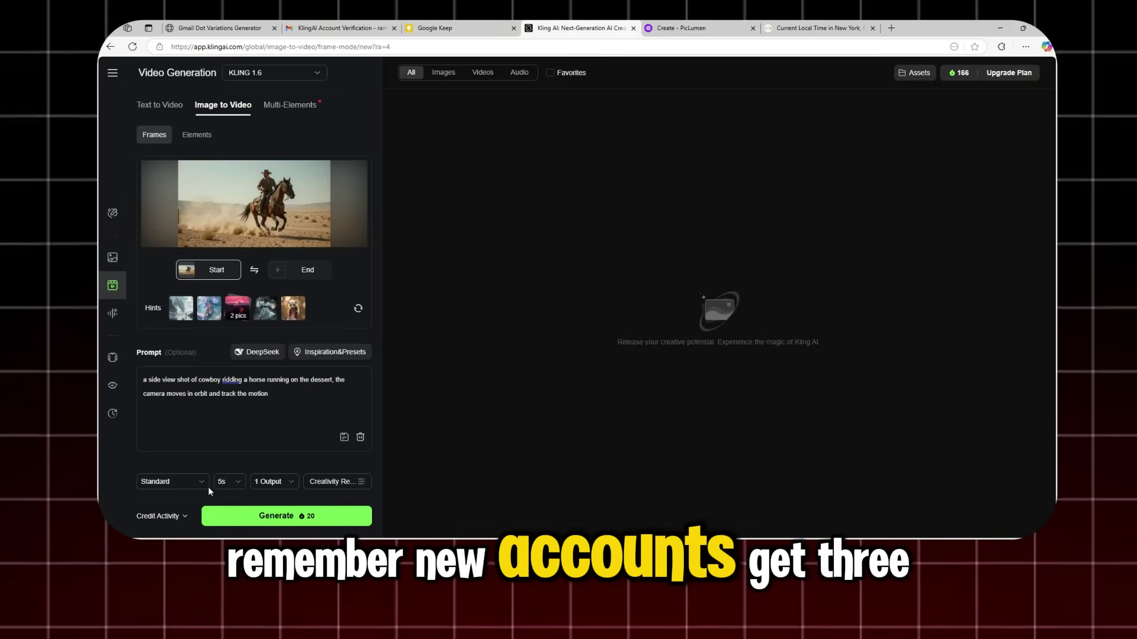
{"action": "left_click", "coordinate": [178, 481]}
{"action": "left_click", "coordinate": [169, 453]}
{"action": "left_click", "coordinate": [287, 516]}
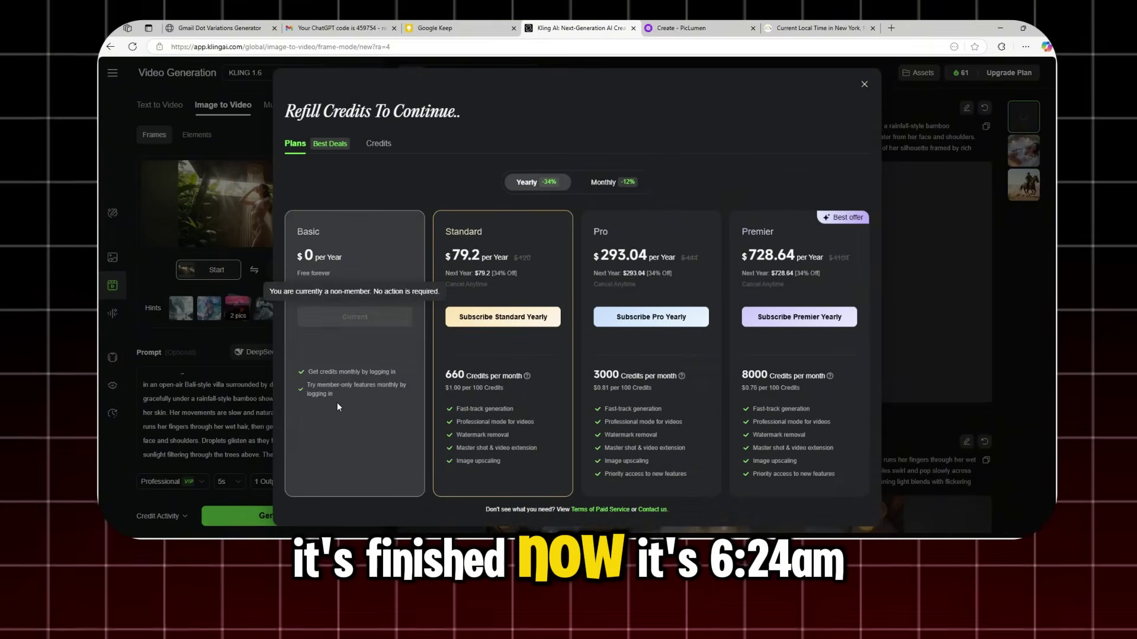
Dismiss the credit refill plans, check the current New York time, and preview the finished shower video
{"action": "left_click", "coordinate": [865, 84]}
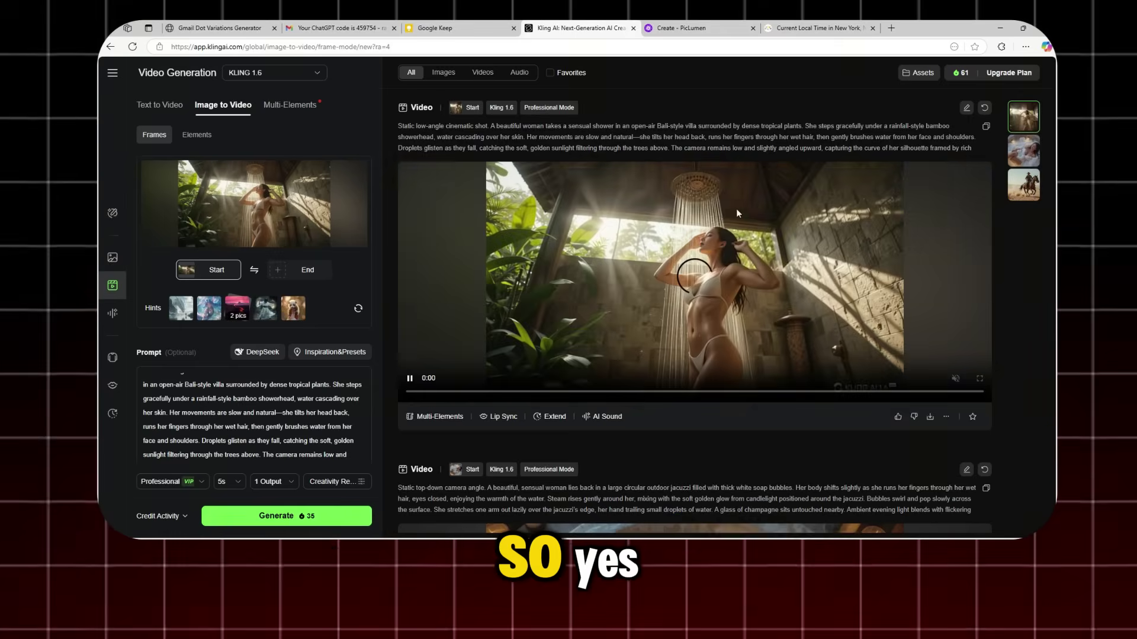
{"action": "left_click", "coordinate": [807, 25]}
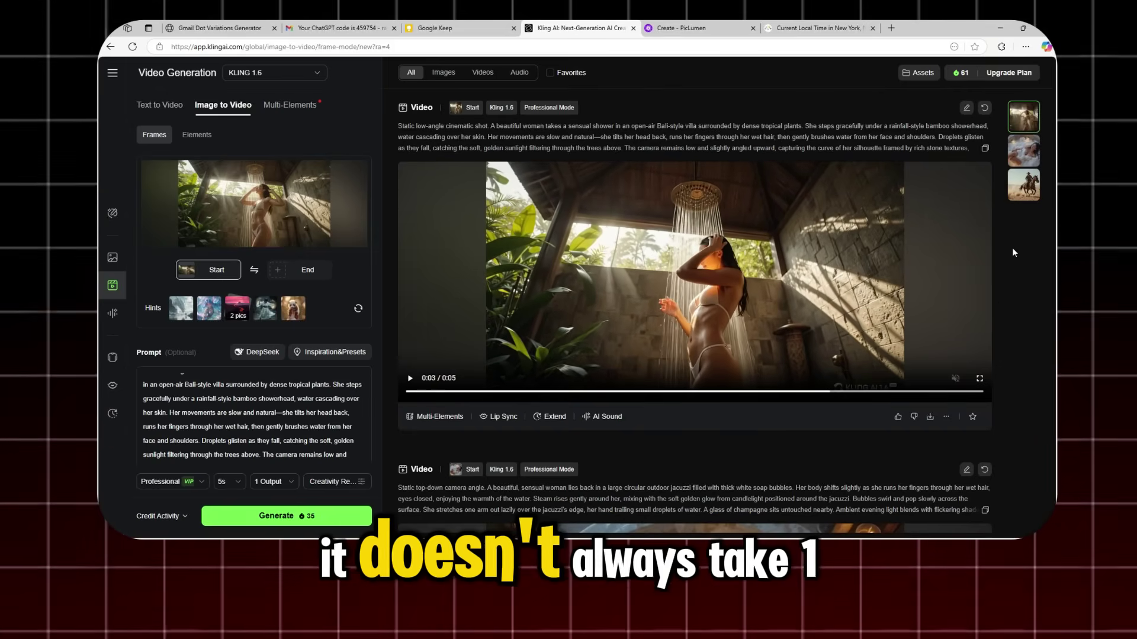
{"action": "mouse_move", "coordinate": [879, 200]}
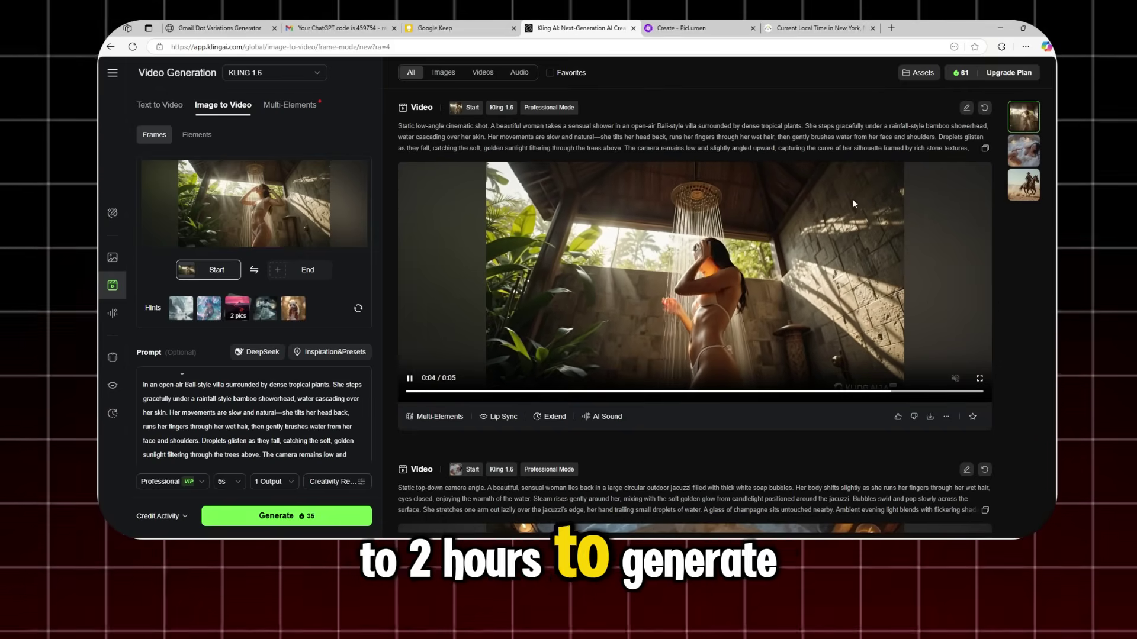
Download the shower video and the jacuzzi video from the generation results
{"action": "mouse_move", "coordinate": [930, 417]}
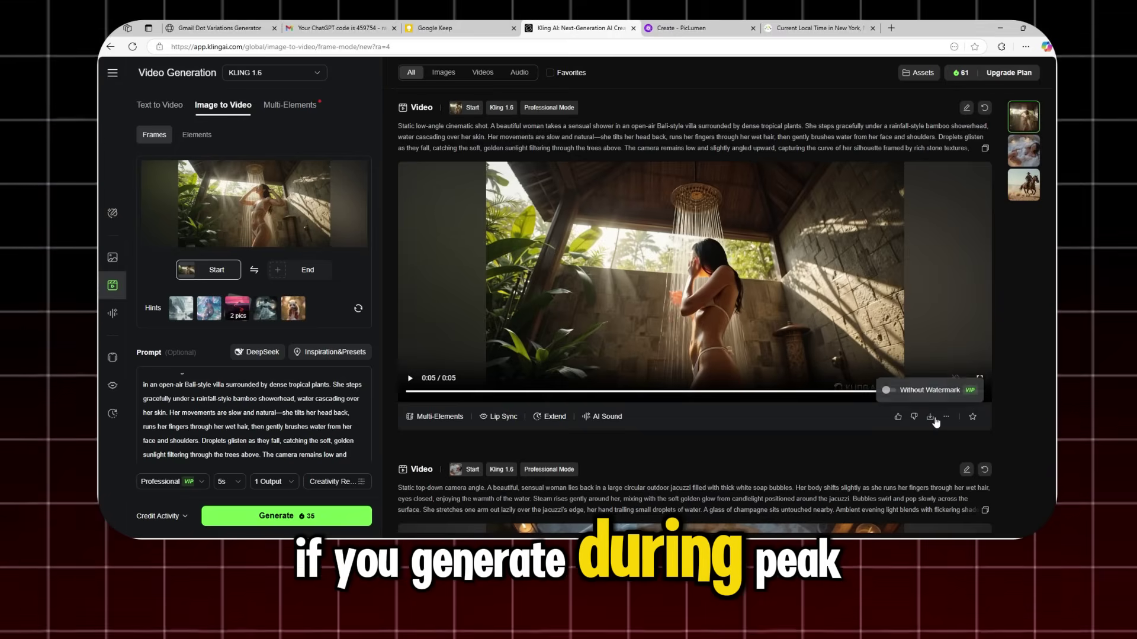
{"action": "left_click", "coordinate": [932, 418]}
{"action": "scroll", "coordinate": [923, 438], "scroll_direction": "down", "scroll_amount": 6}
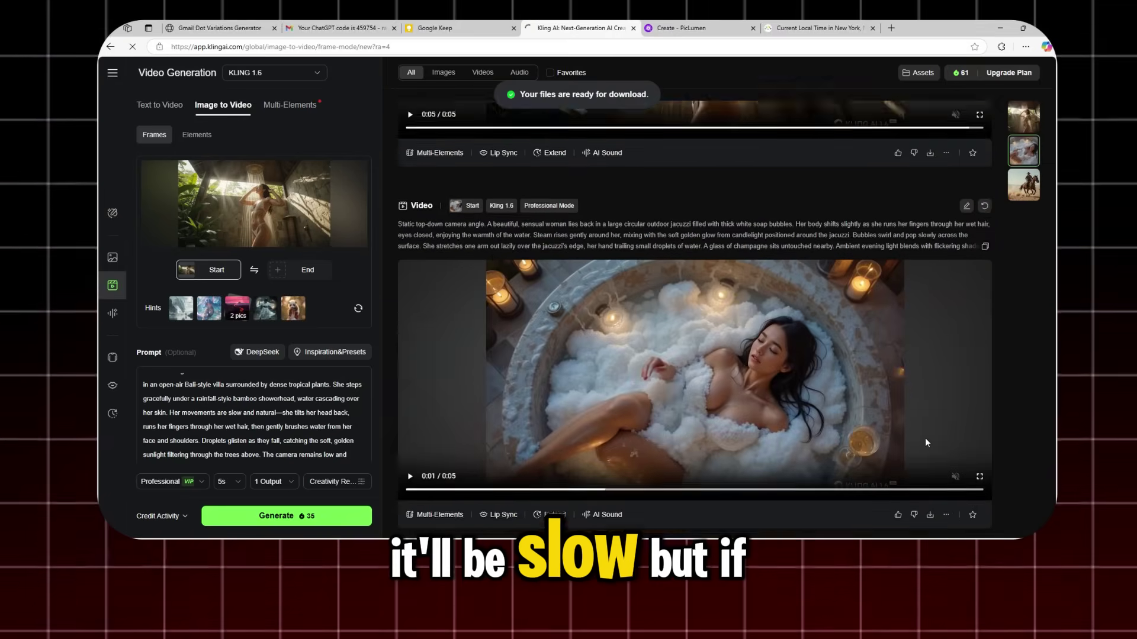
{"action": "left_click", "coordinate": [930, 379]}
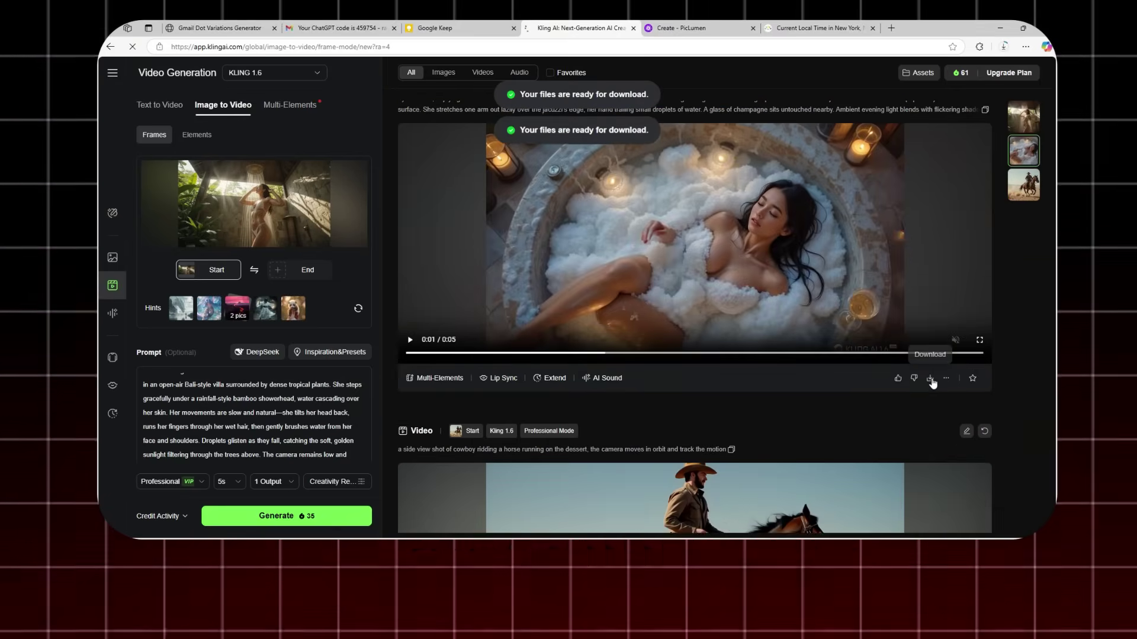
{"action": "scroll", "coordinate": [915, 397], "scroll_direction": "down", "scroll_amount": 1}
{"action": "scroll", "coordinate": [915, 403], "scroll_direction": "down", "scroll_amount": 2}
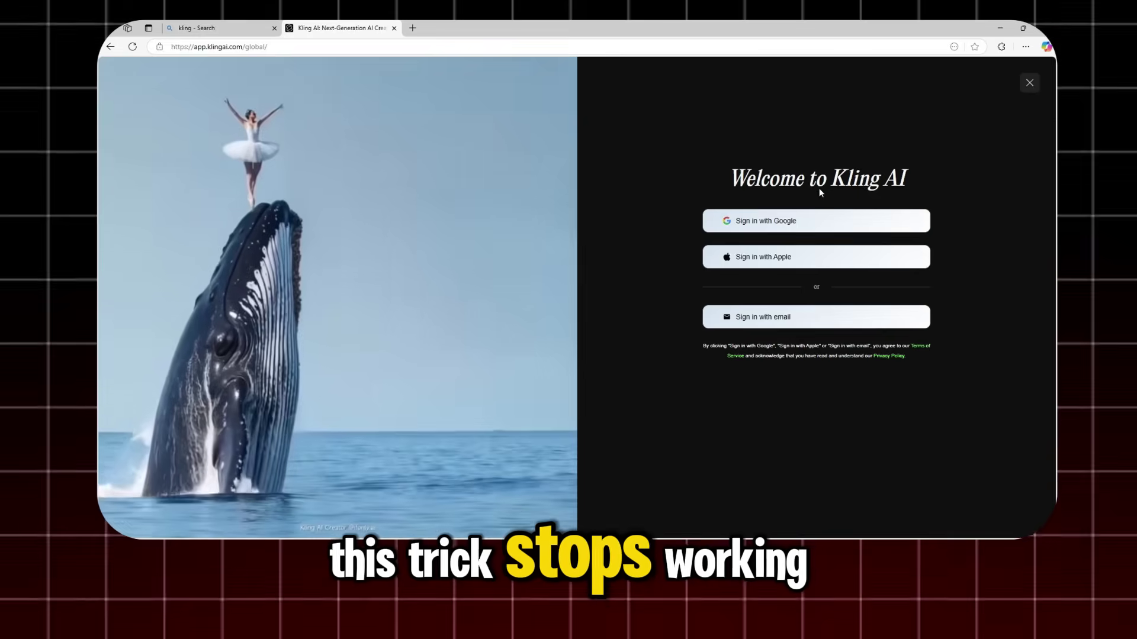
Close the kling search page, edit the Gmail alias in the Kling AI sign-in form, and sign in
{"action": "left_click", "coordinate": [274, 28]}
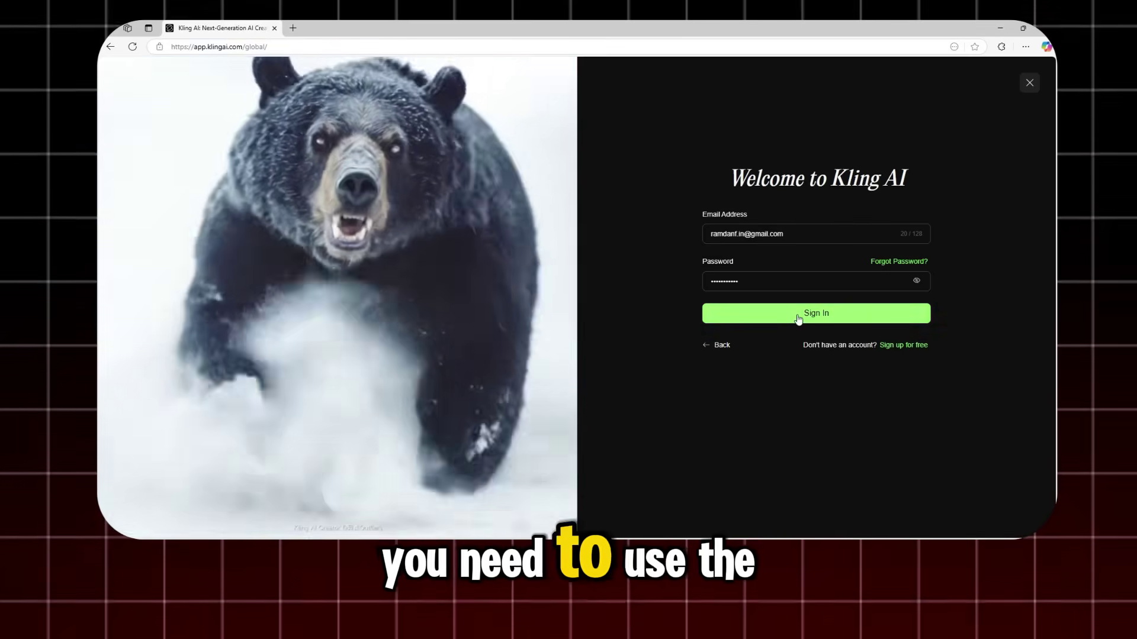
{"action": "left_click", "coordinate": [740, 234]}
{"action": "key", "text": "BackSpace"}
{"action": "key", "text": "BackSpace"}
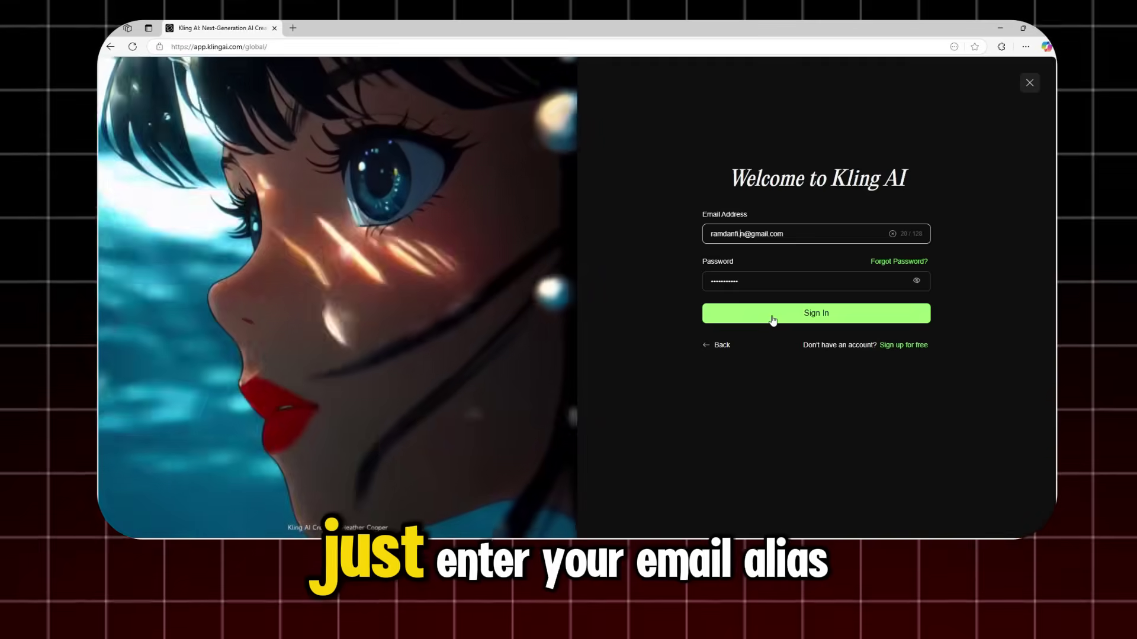
{"action": "left_click", "coordinate": [774, 317]}
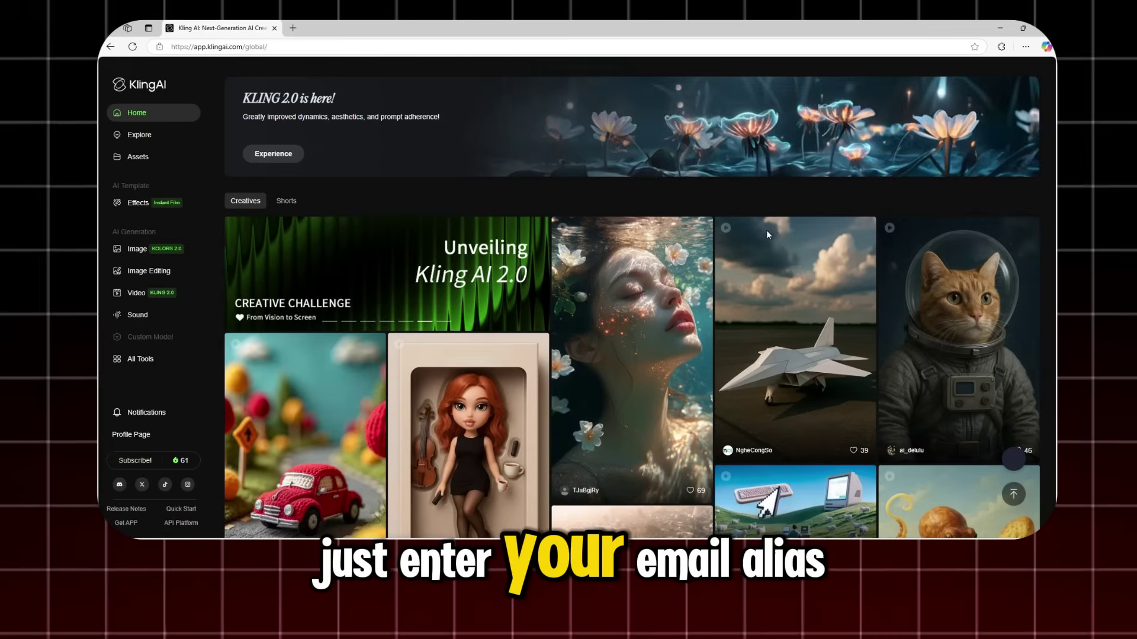